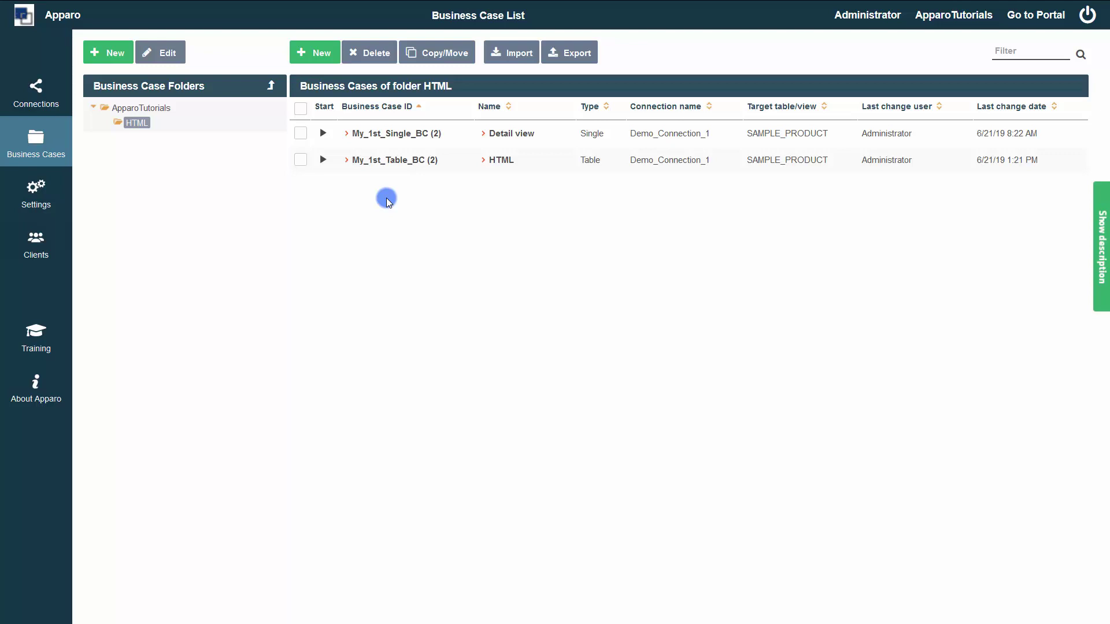
Open the My_1st_Table_BC (2) business case and enter an empty image tag, <img src="">, as the English header title
left_click(387, 166)
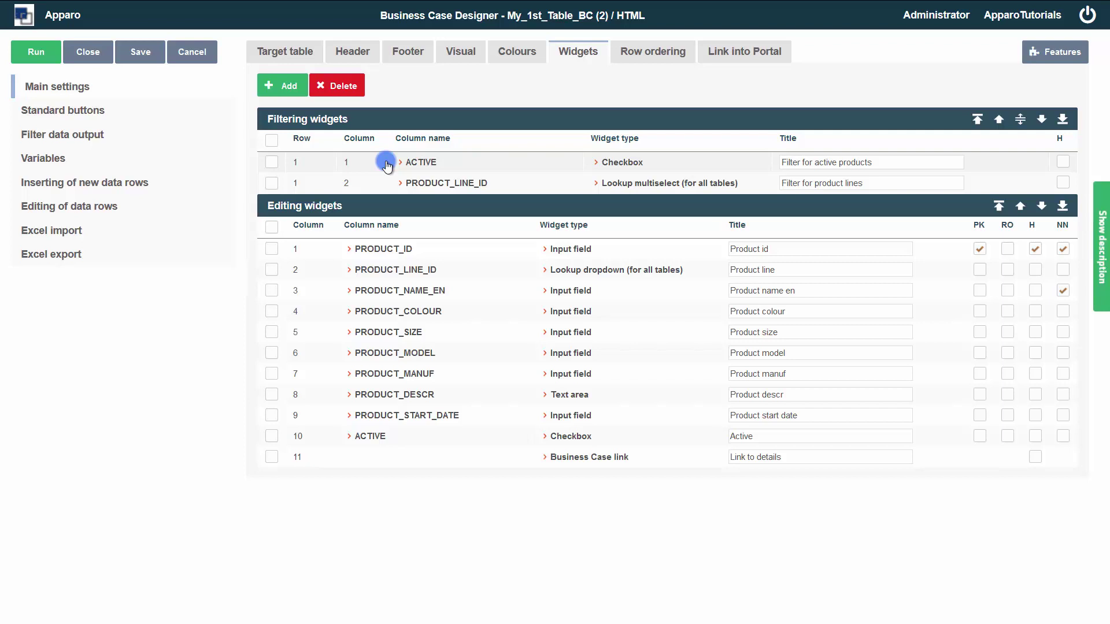
left_click(355, 55)
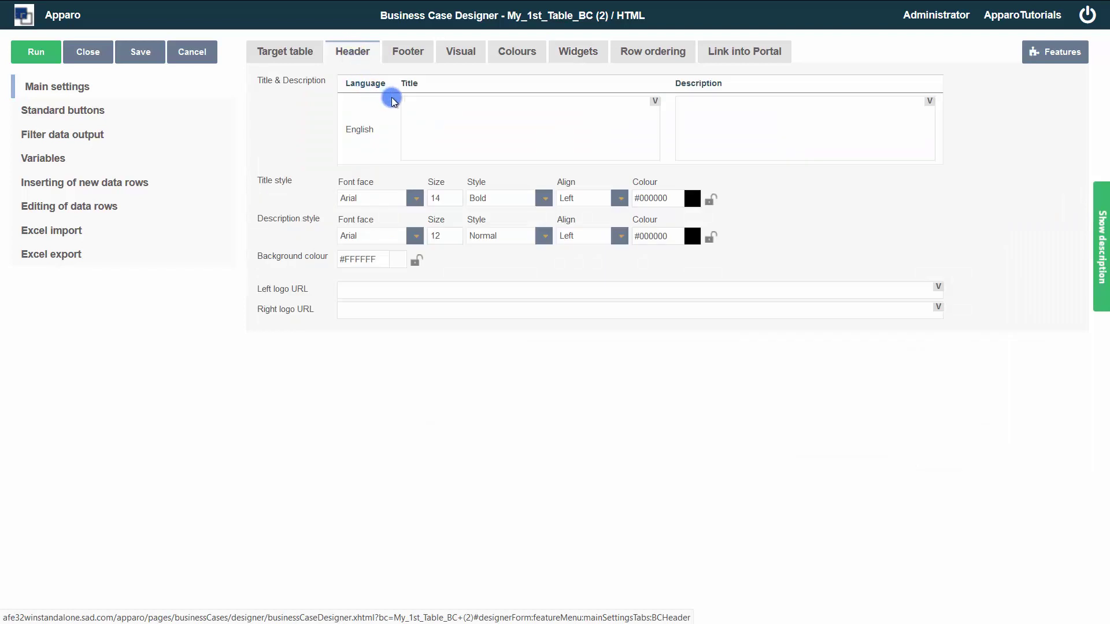
left_click(427, 120)
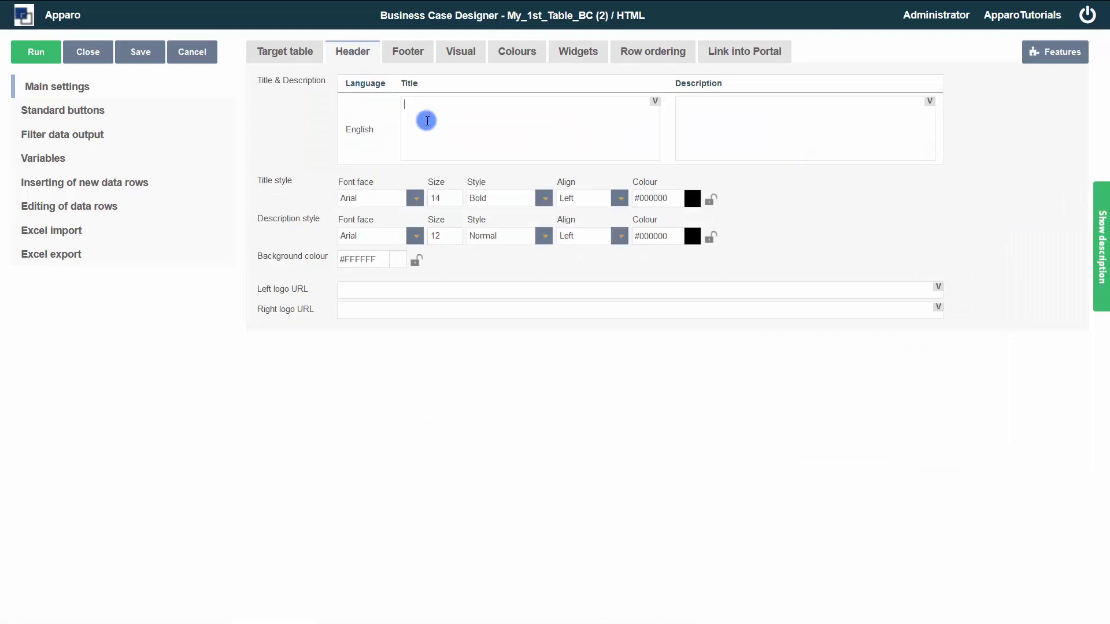
type("<img src=\"\">")
Check the image file name in the File Explorer client folder, and set the title's image source to /apparo/clientTheme/ApparoTutorials/image.jpg
key("alt+Tab")
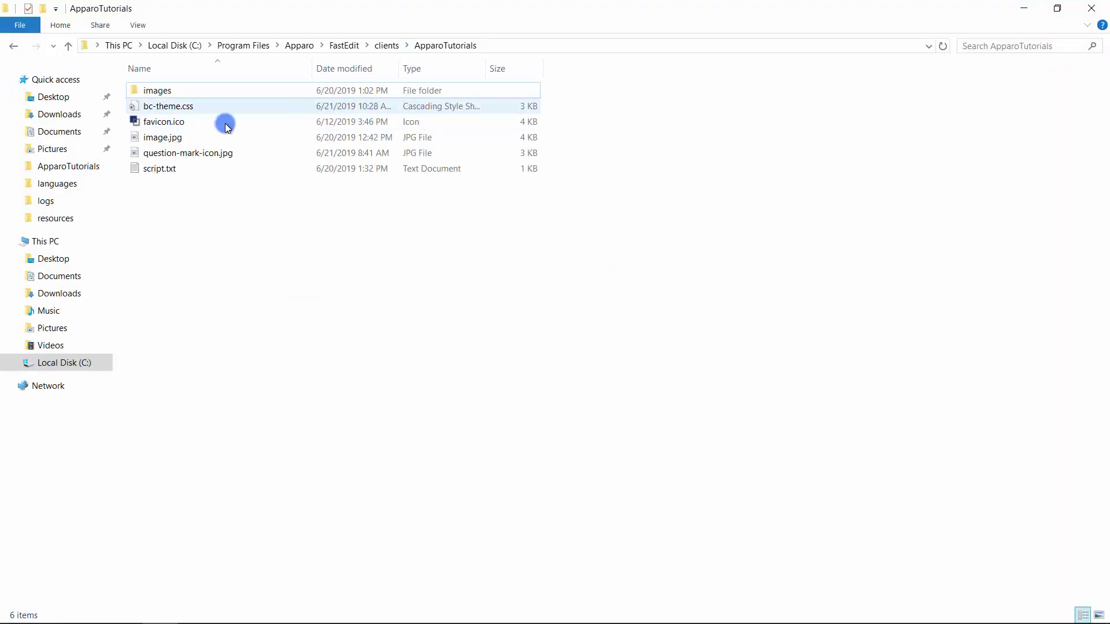
left_click(193, 139)
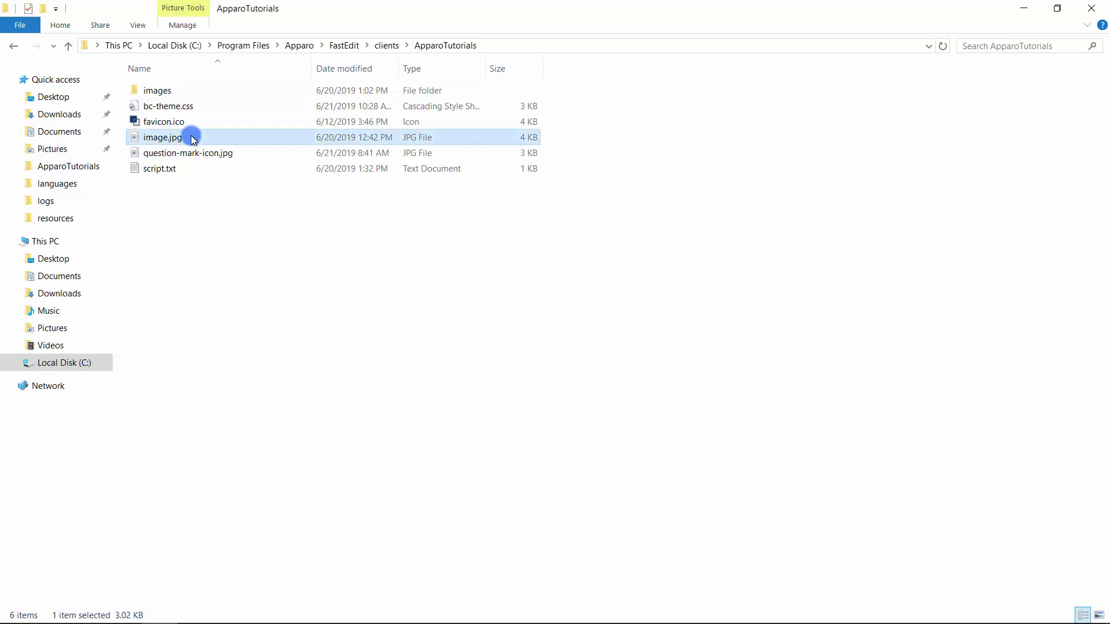
key("alt+Tab")
type("/apparo/clie")
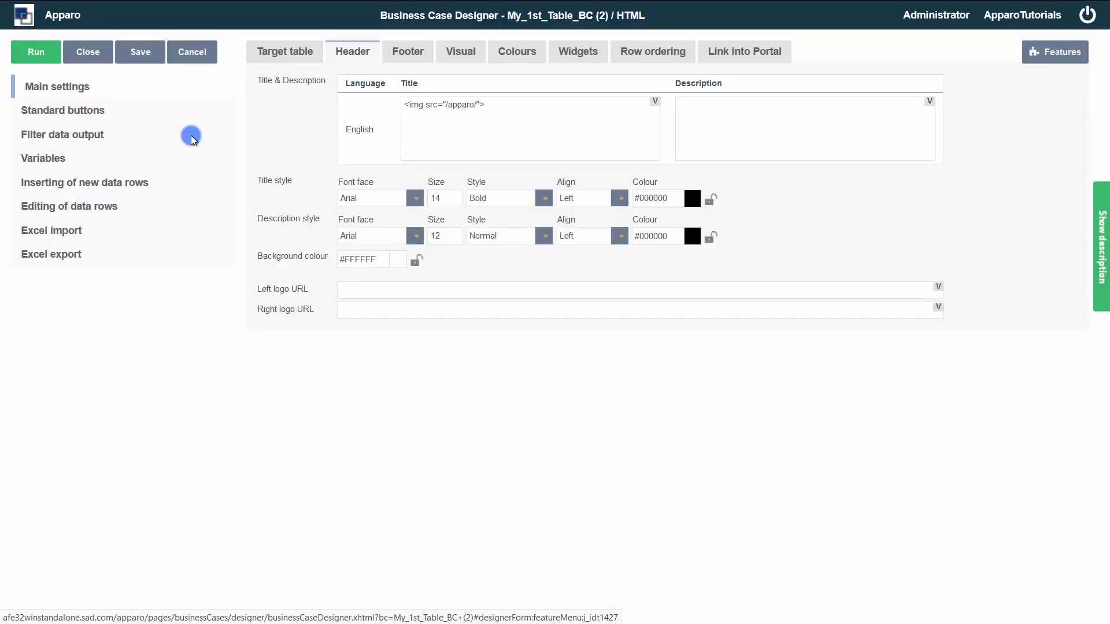
type("ntTheme/ApparoTutorials/image")
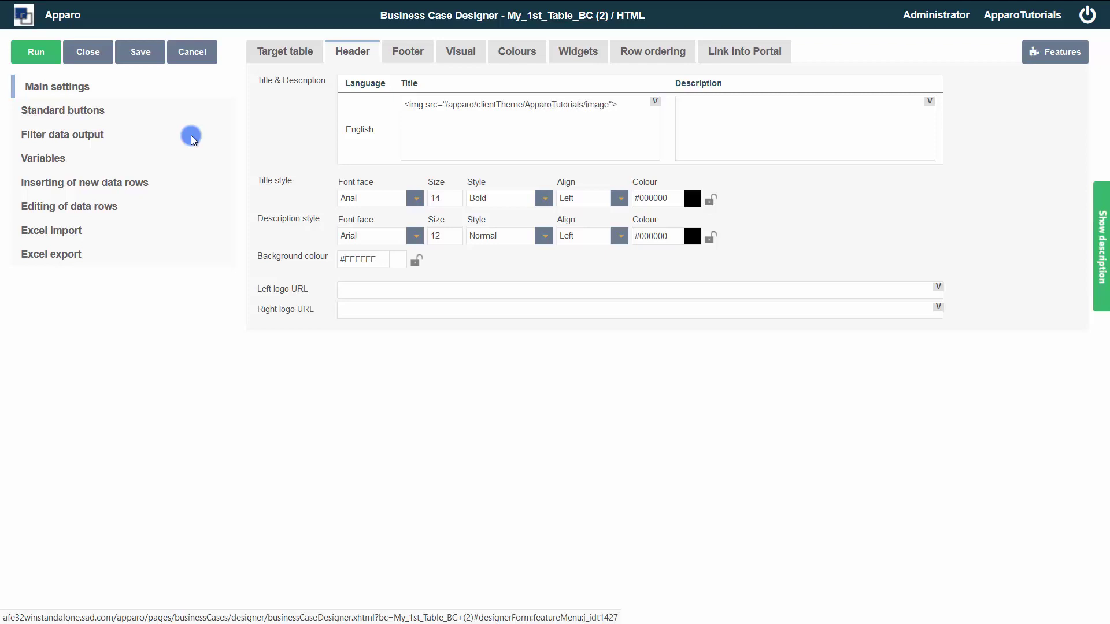
type(".jpg")
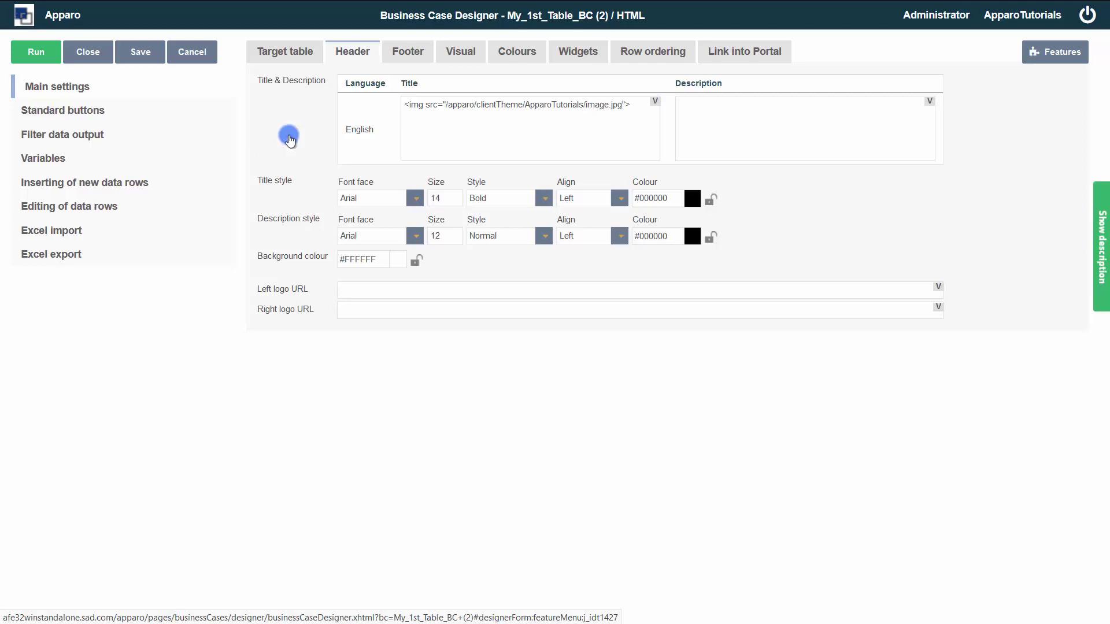
Switch to File Explorer and look over favicon.ico, bc-theme.css and the images folder in the ApparoTutorials client folder
key("alt+Tab")
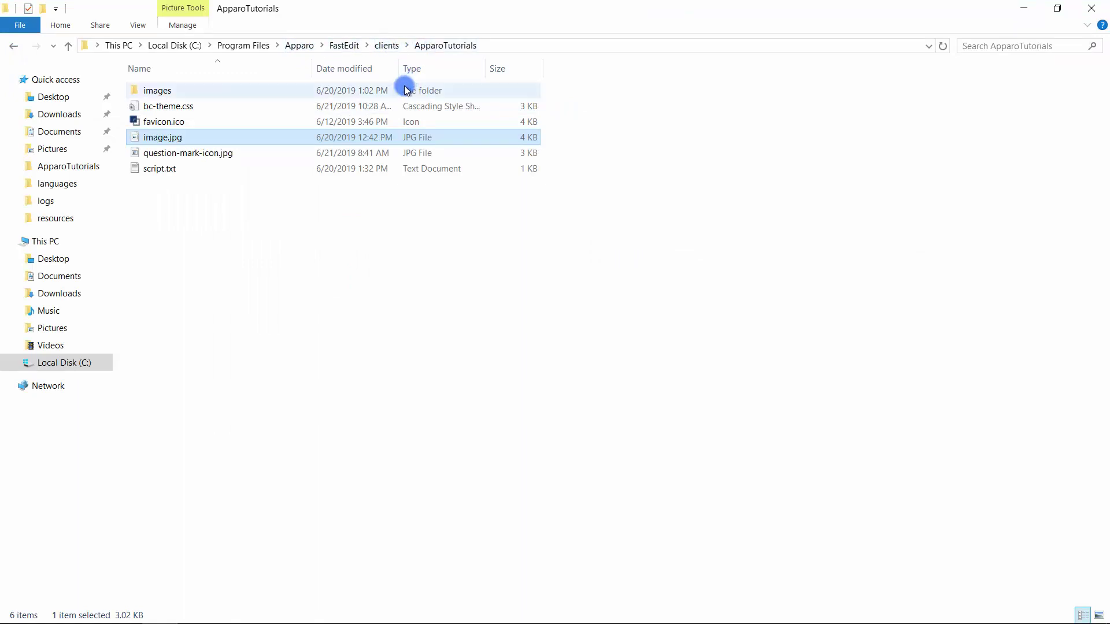
left_click(199, 119)
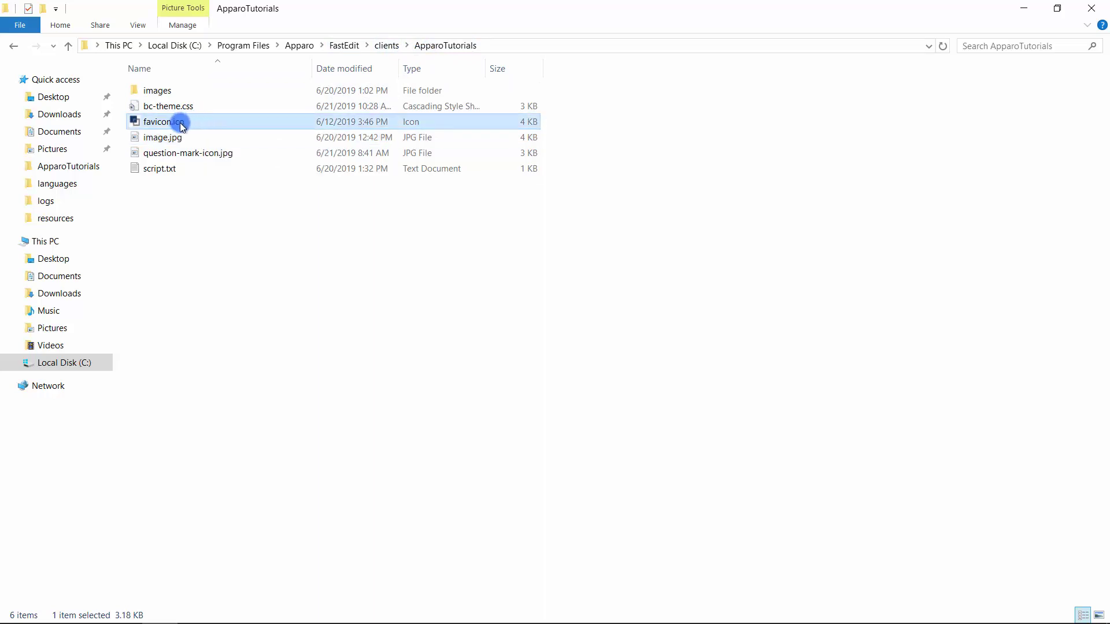
left_click(196, 106)
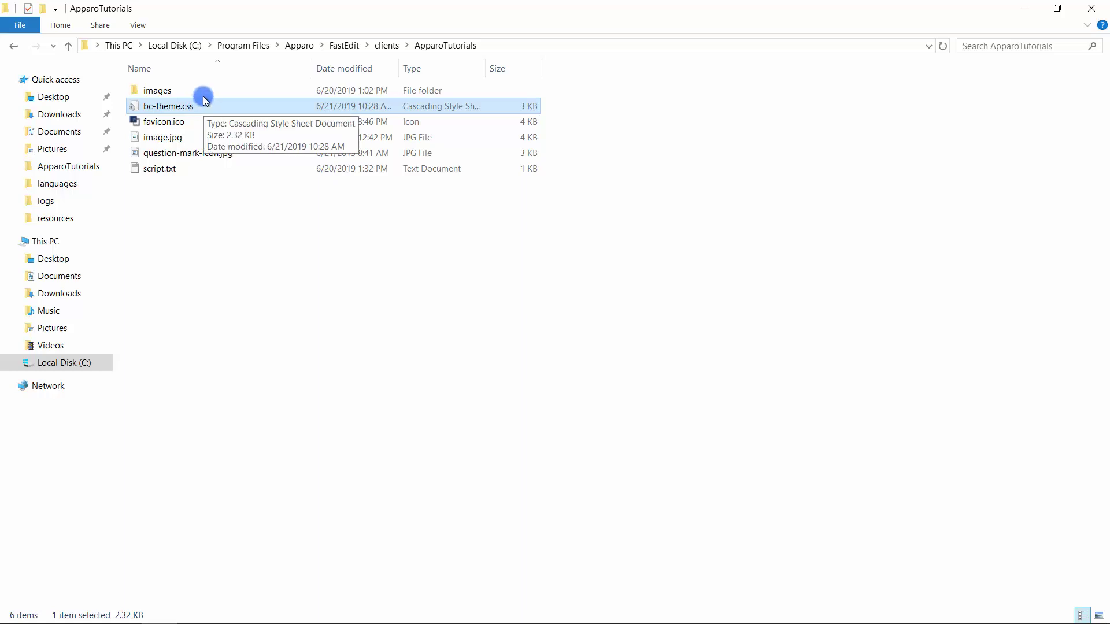
left_click(203, 93)
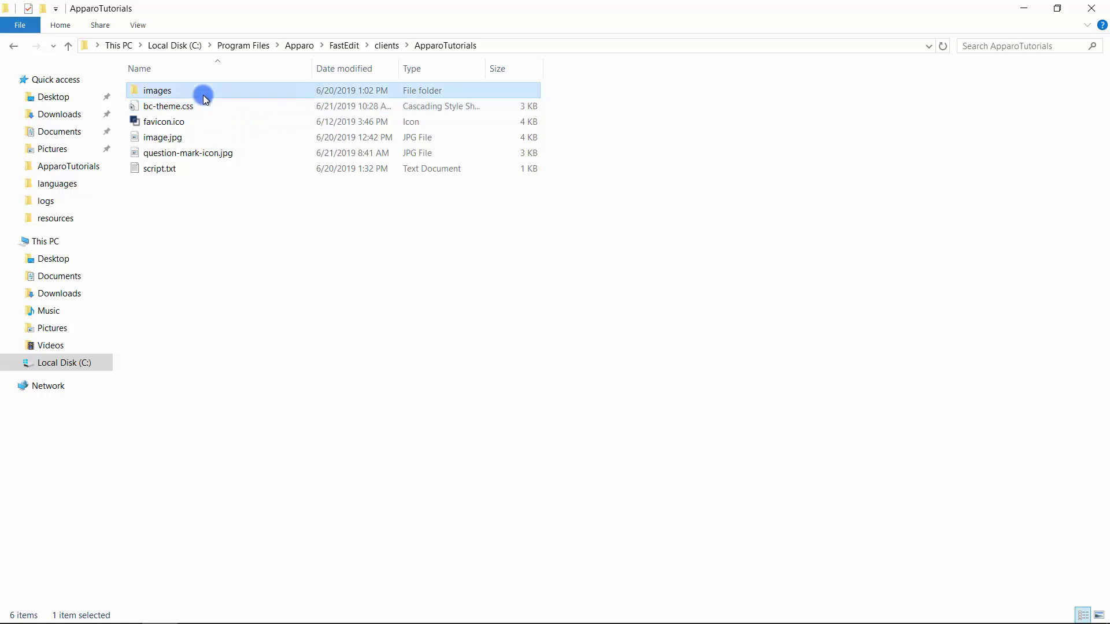
mouse_move(204, 94)
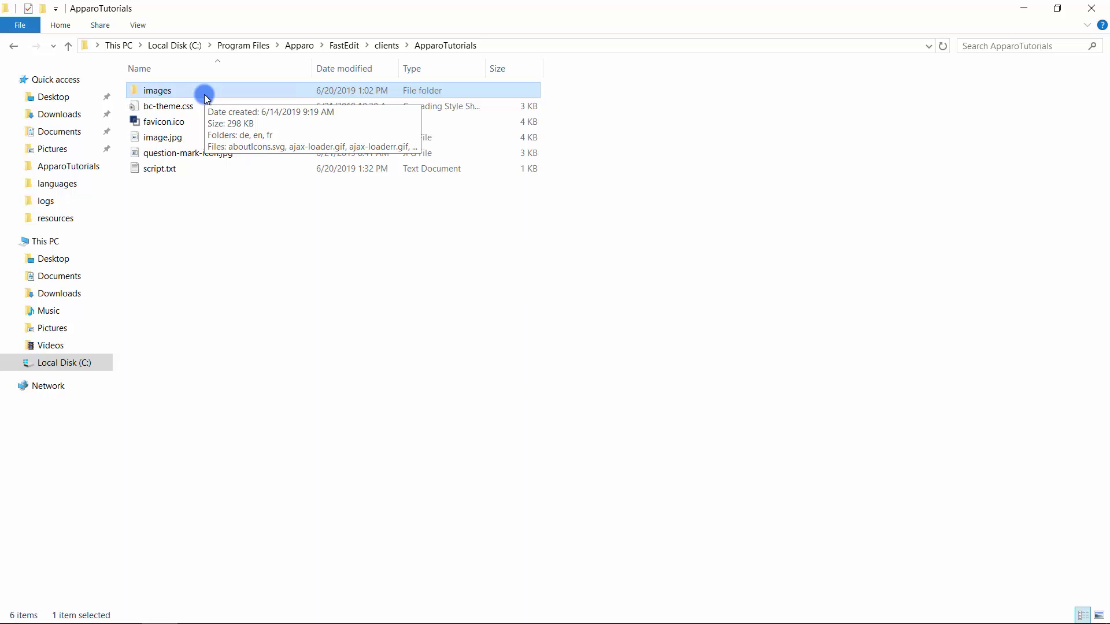
Back in Apparo, add style="border:solid 2px" and alt="image" to the header title's image tag
key("alt+Tab")
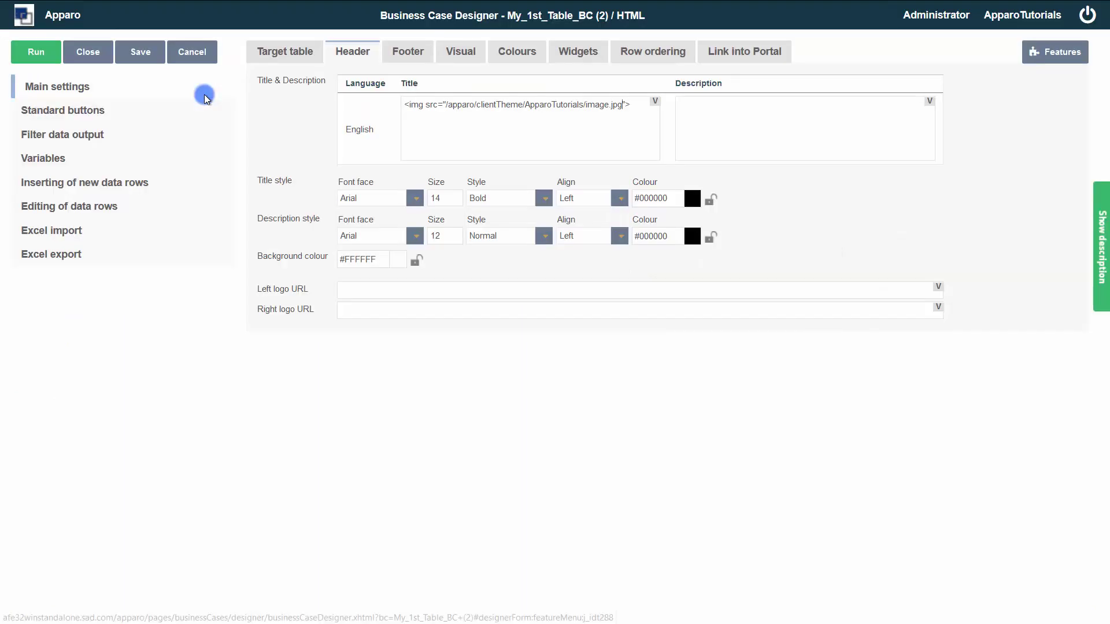
type("sty")
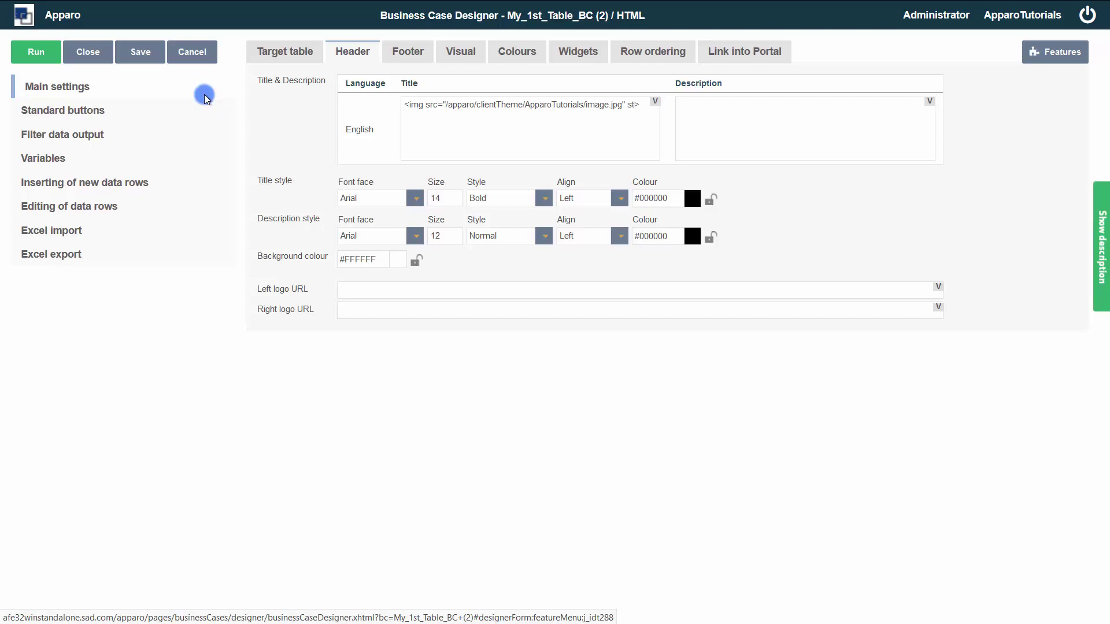
type("le")
type("=\"\"")
type("border")
type(":solid")
type(" 2")
type("px")
type(" alt")
type("=\"\"")
type("image")
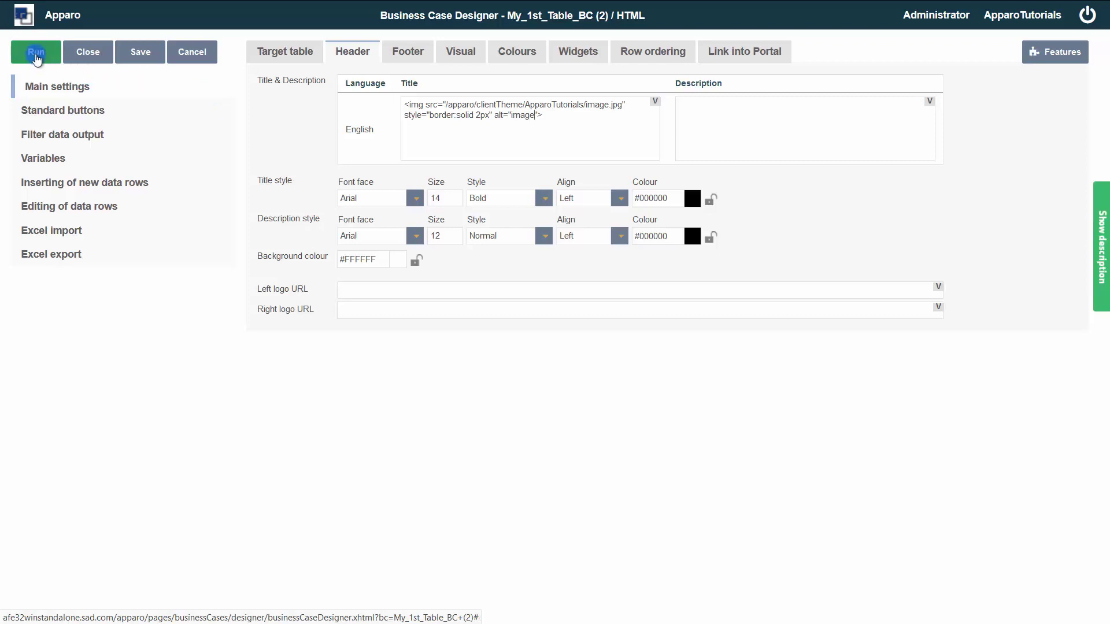
Run the business case to view the header image, try the Active column's header checkbox, and leave without saving data
left_click(36, 55)
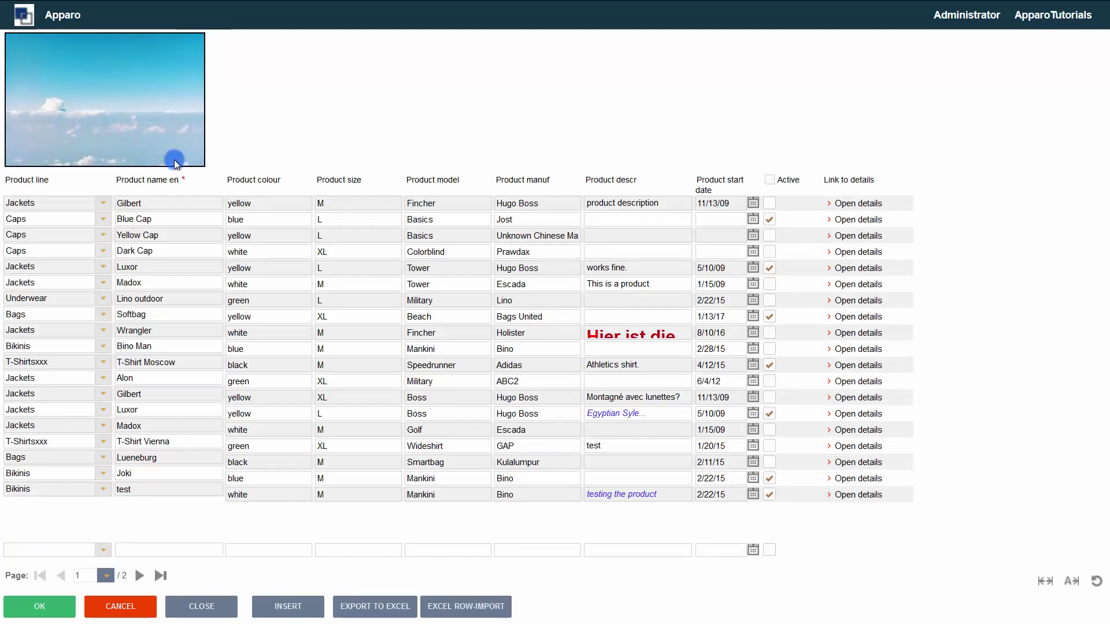
left_click(770, 182)
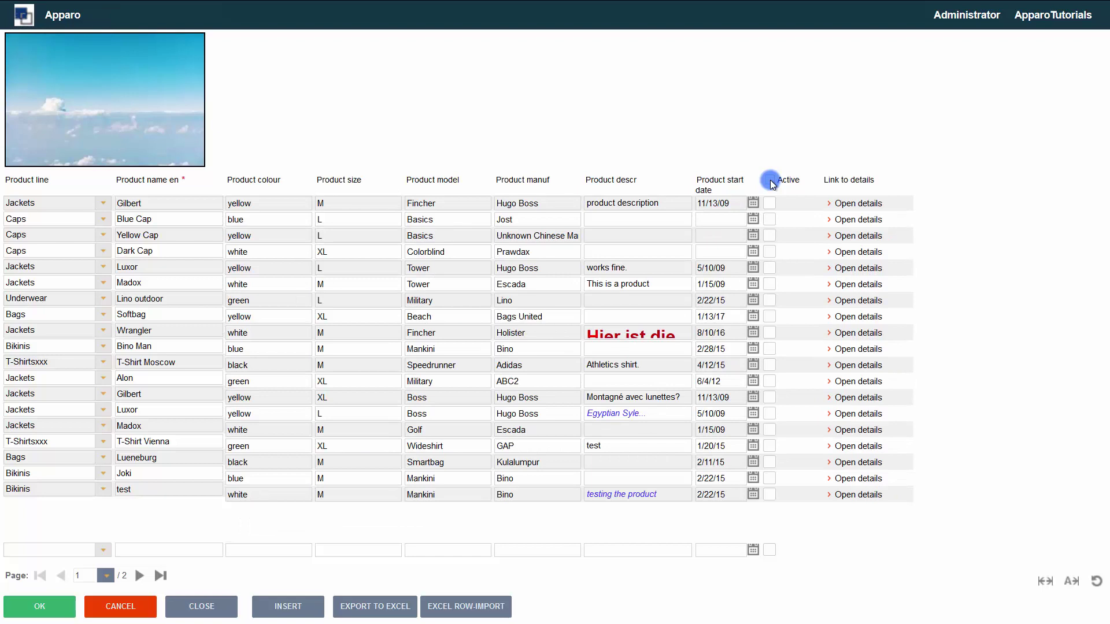
left_click(150, 606)
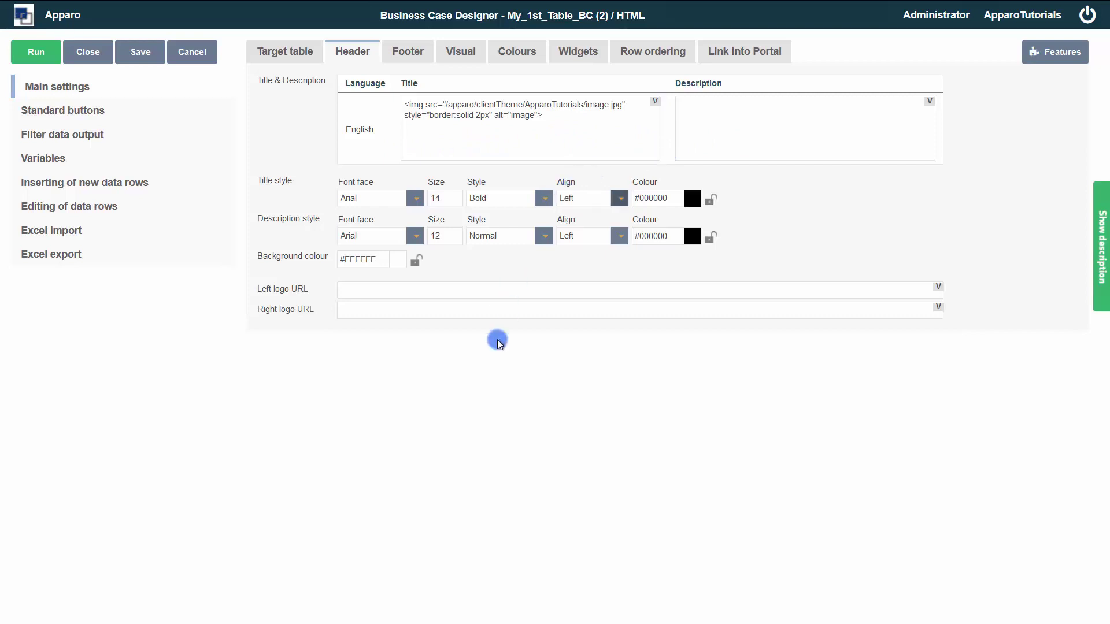
Switch to File Explorer, copy the whole JavaScript snippet from script.txt in the ApparoTutorials folder, and close the file
key("alt+Tab")
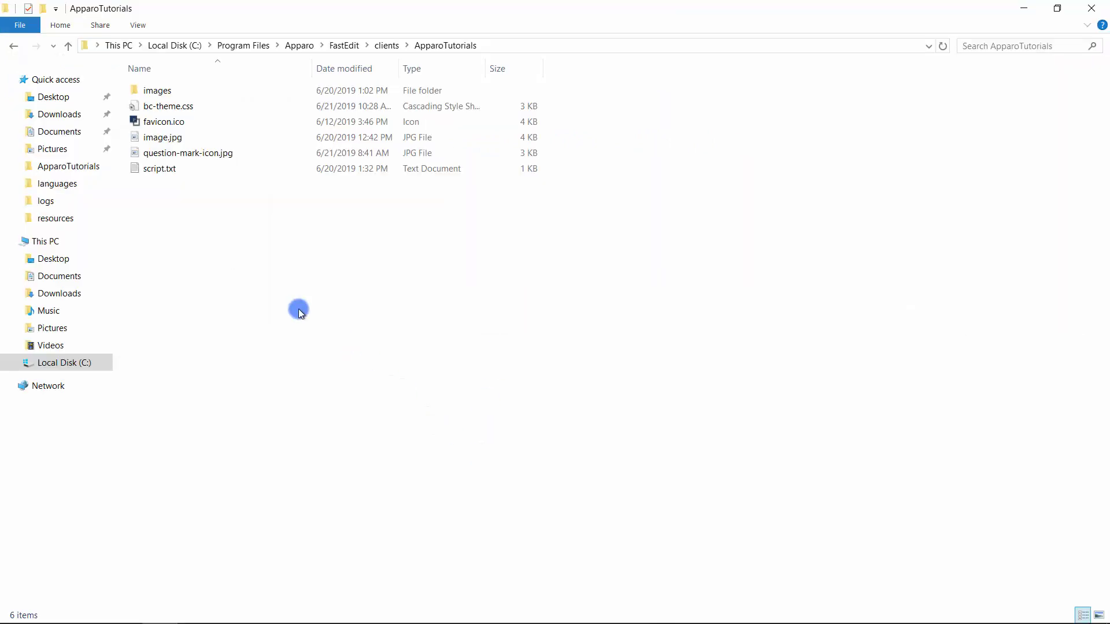
double_click(164, 174)
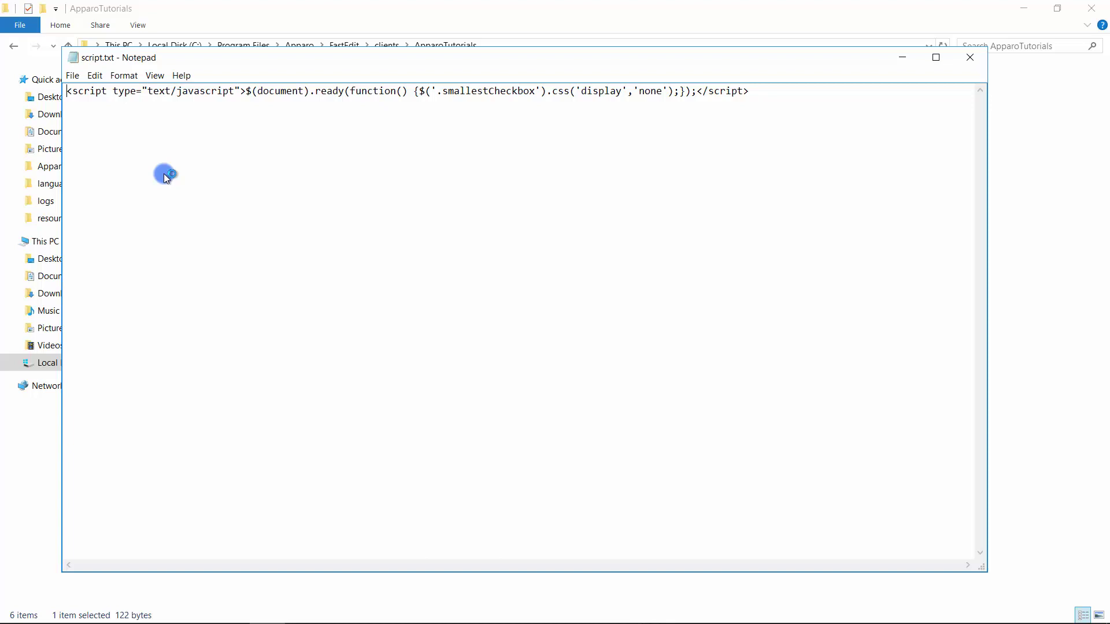
key("ctrl+a")
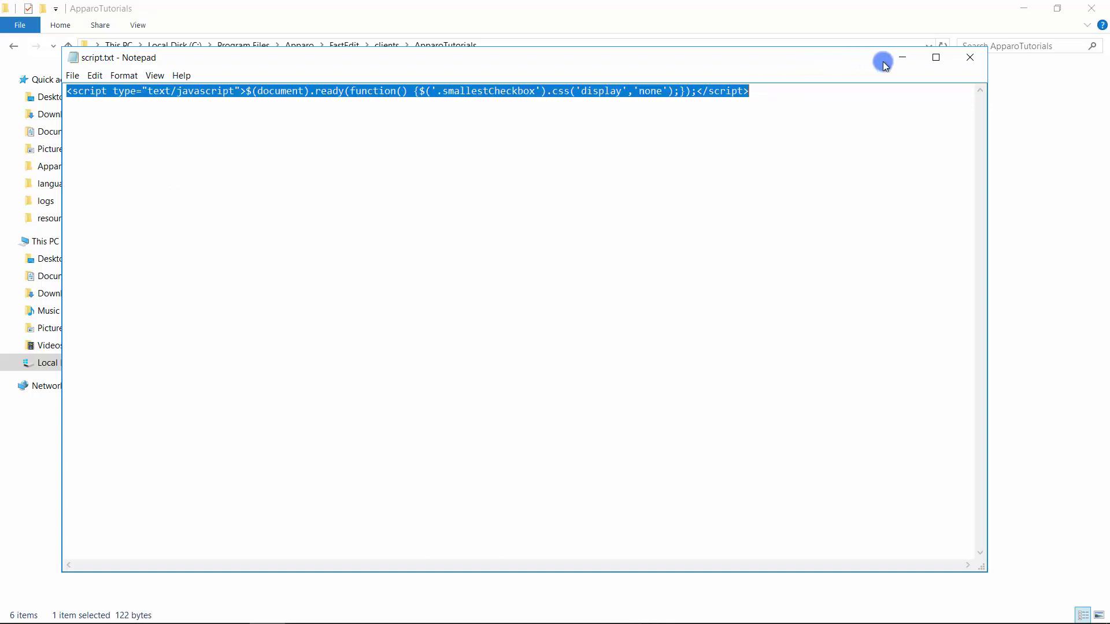
left_click(965, 61)
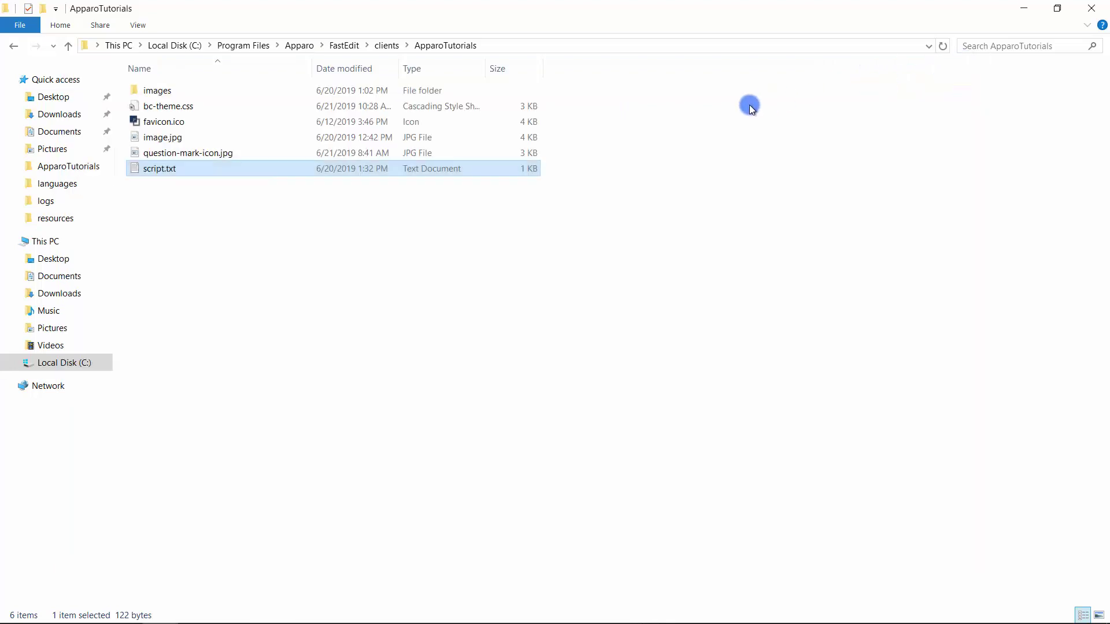
Back in Apparo, insert the script that sets '.smallestCheckbox' to display 'none' as the English header description
key("alt+Tab")
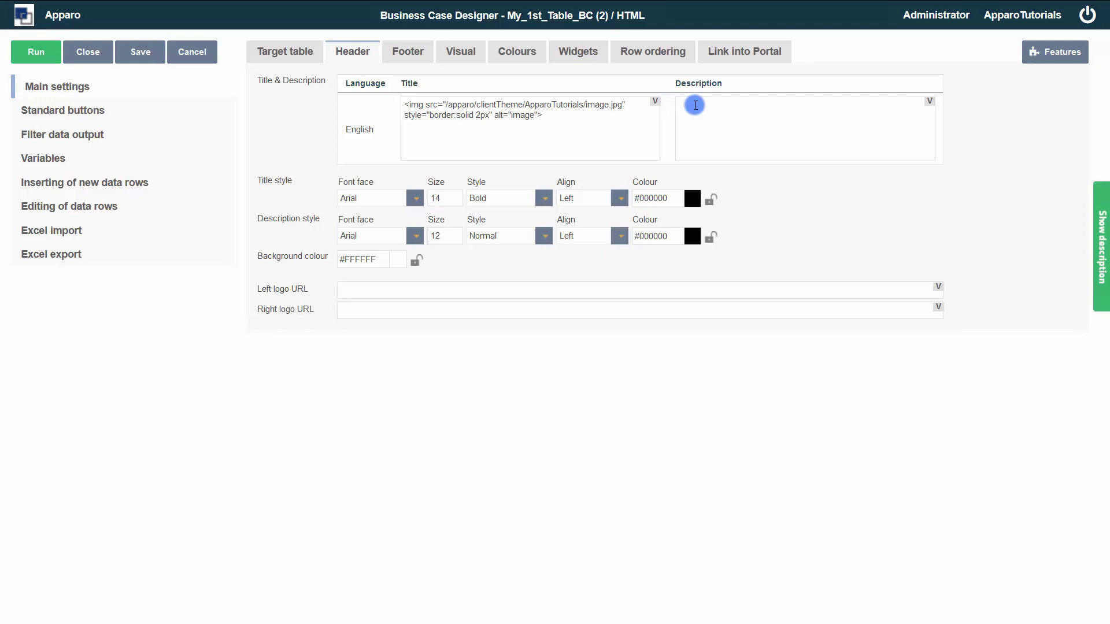
left_click(696, 106)
type("<script type=\"text/javascript\"> $(document).ready(function() { $('.smallestCheckbox').css('display','none'); }); </script>")
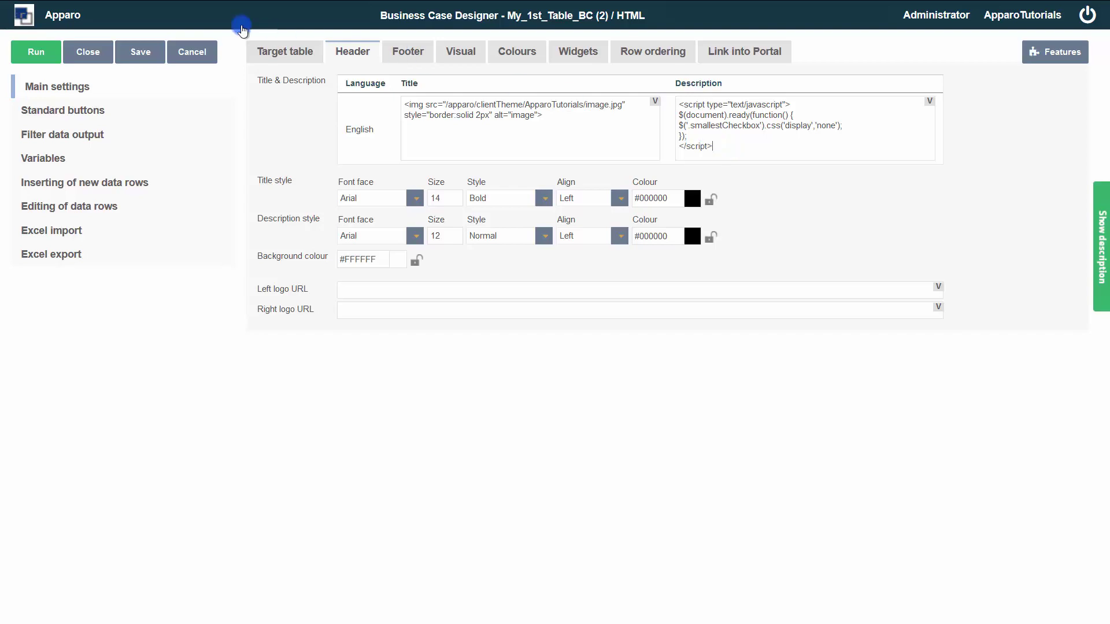
Run the business case to check the Active column's header without its checkbox, and return to the designer
left_click(42, 51)
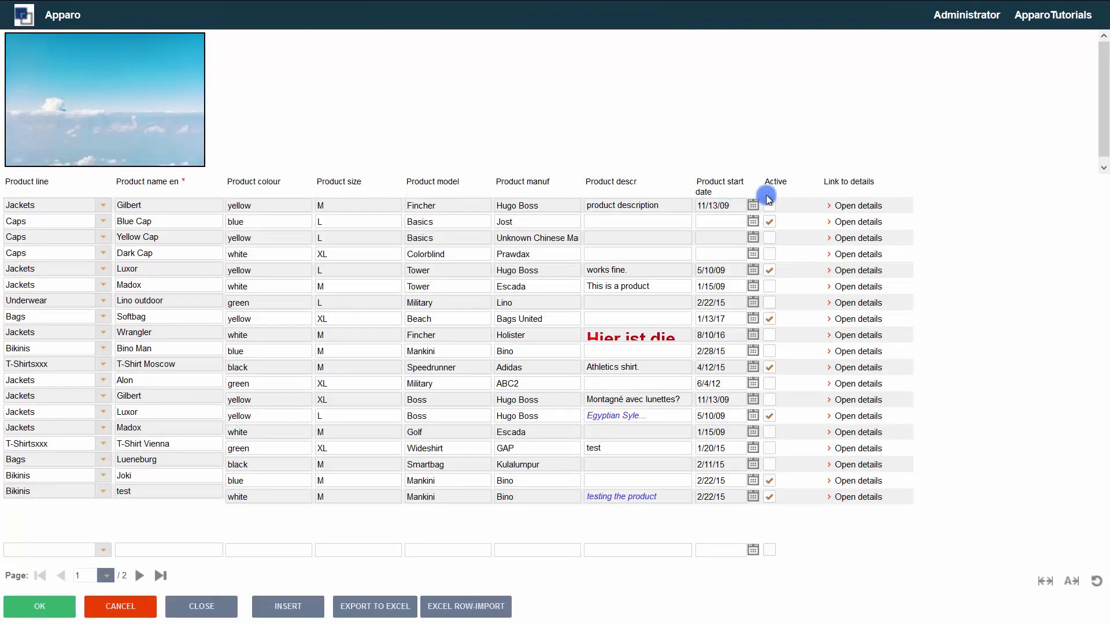
left_click(772, 186)
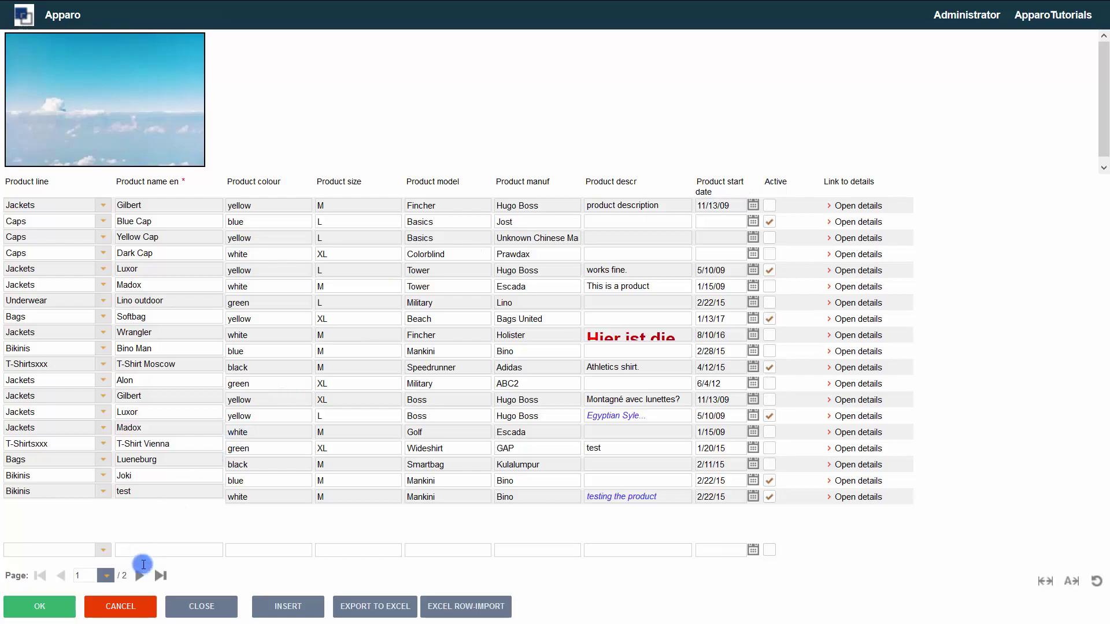
left_click(118, 604)
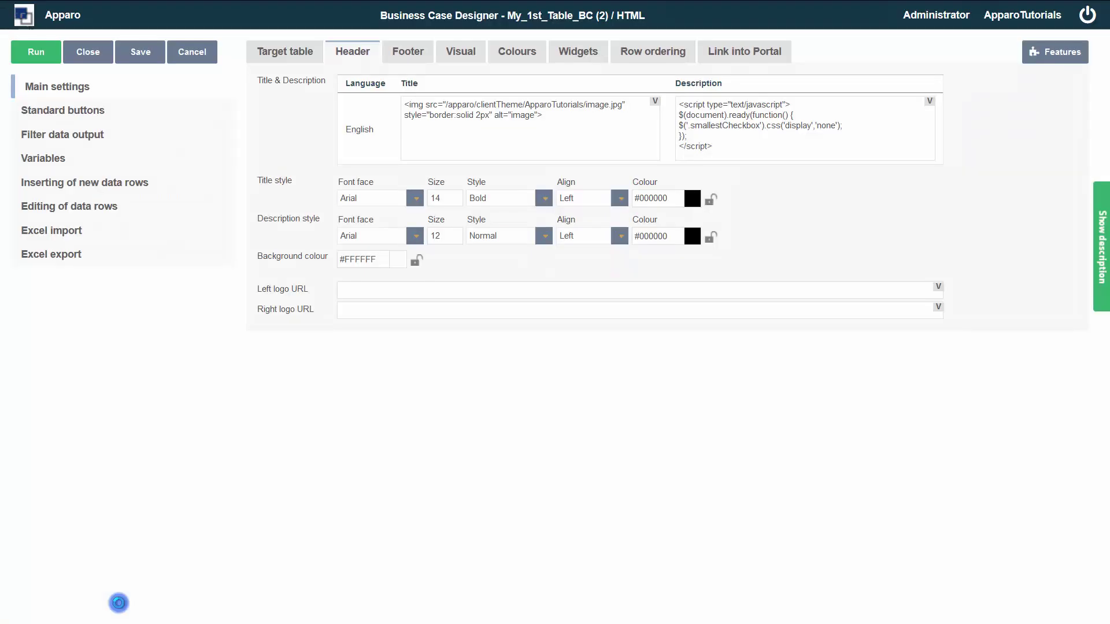
Add a new user-defined script variable to the business case and name it HTML
left_click(70, 162)
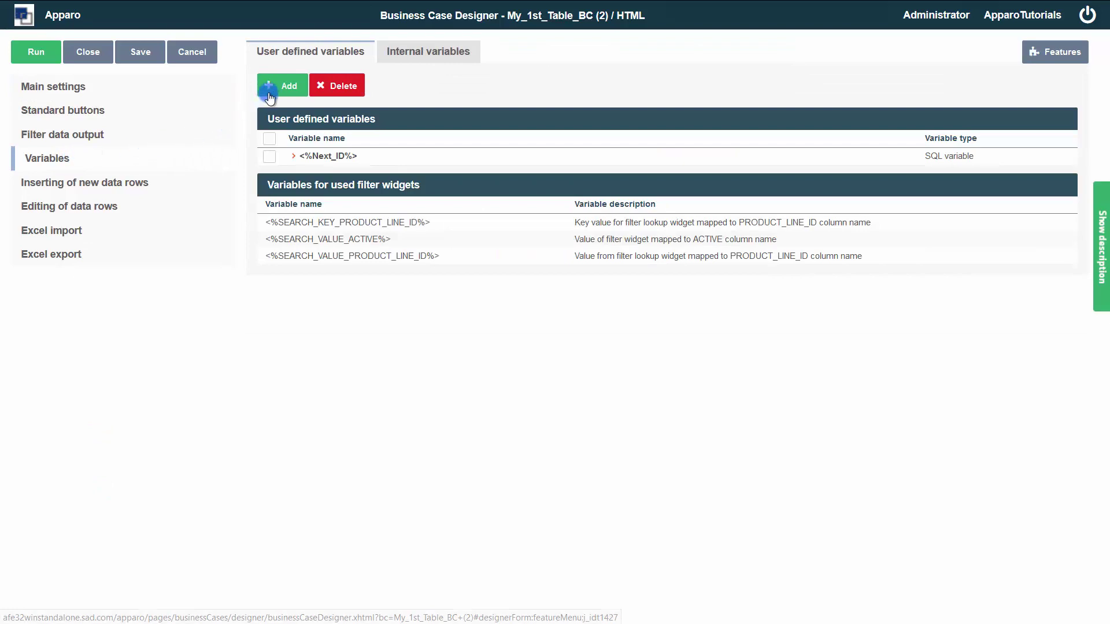
left_click(269, 96)
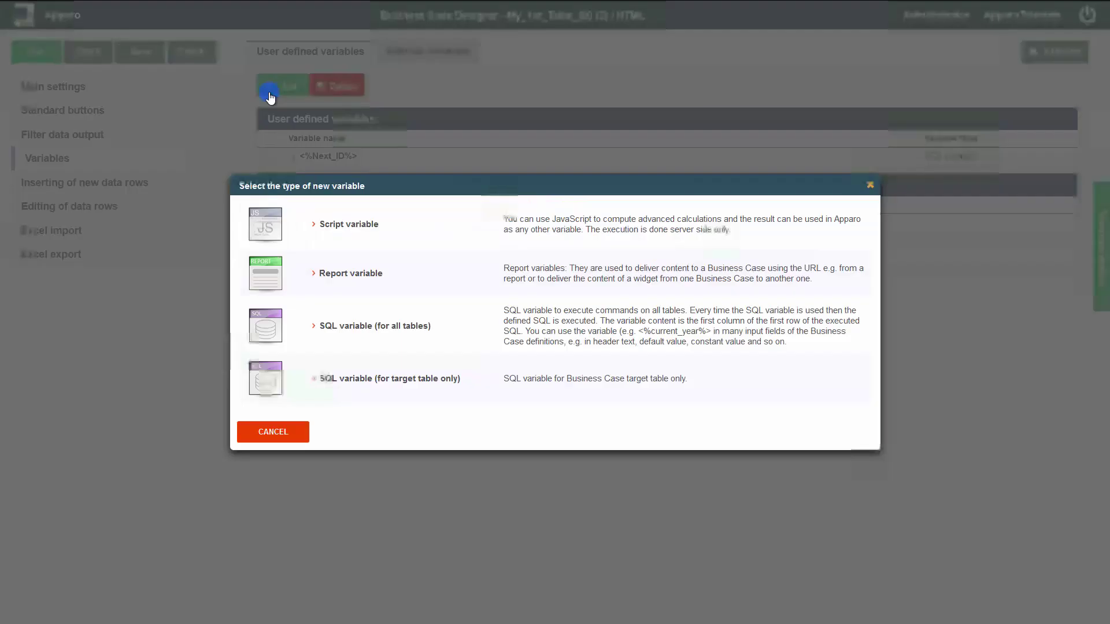
left_click(342, 229)
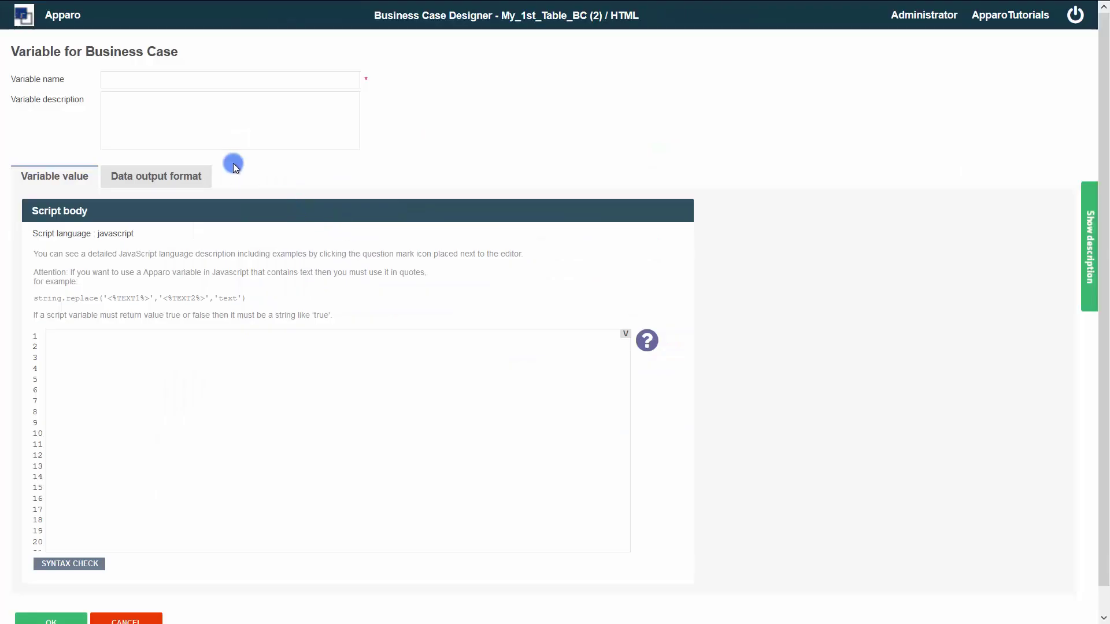
left_click(127, 81)
type("HTML")
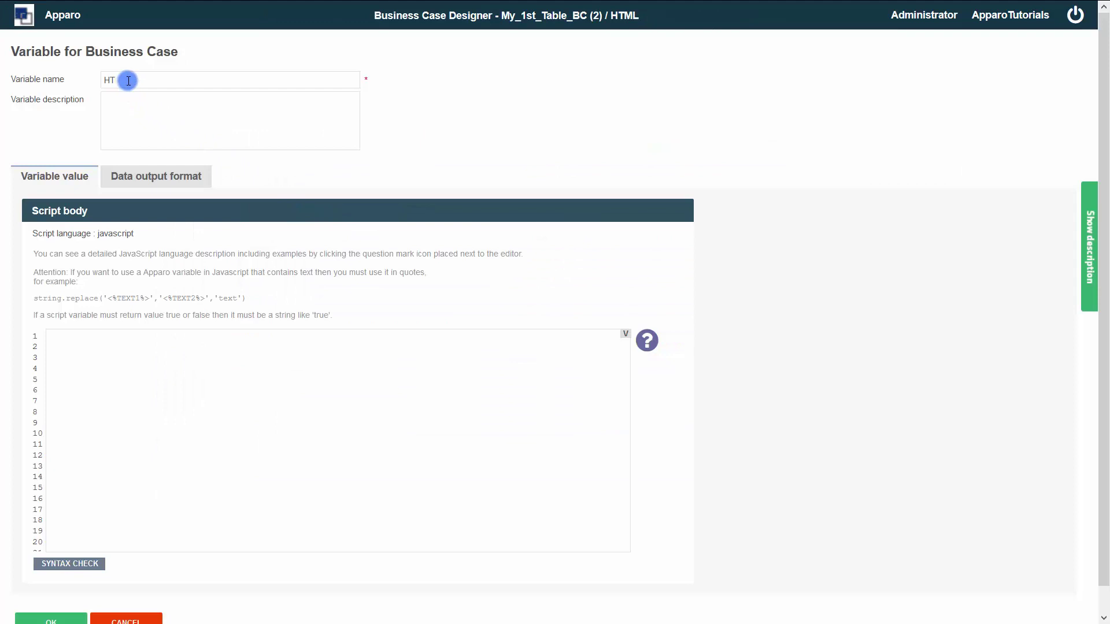
Write a script body that assigns '<span style="color:red">HTML</span>' to output_string and outputs it on the second line
left_click(120, 370)
type("var outp")
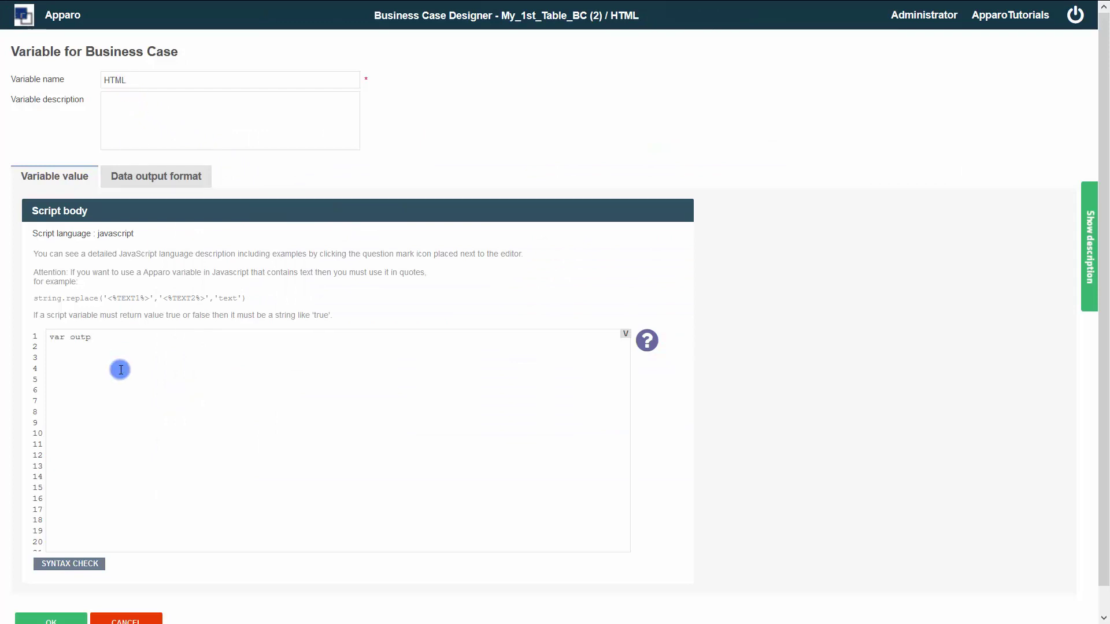
type("ut_string=''<span>';")
type(" style=\"color:red\">HTML")
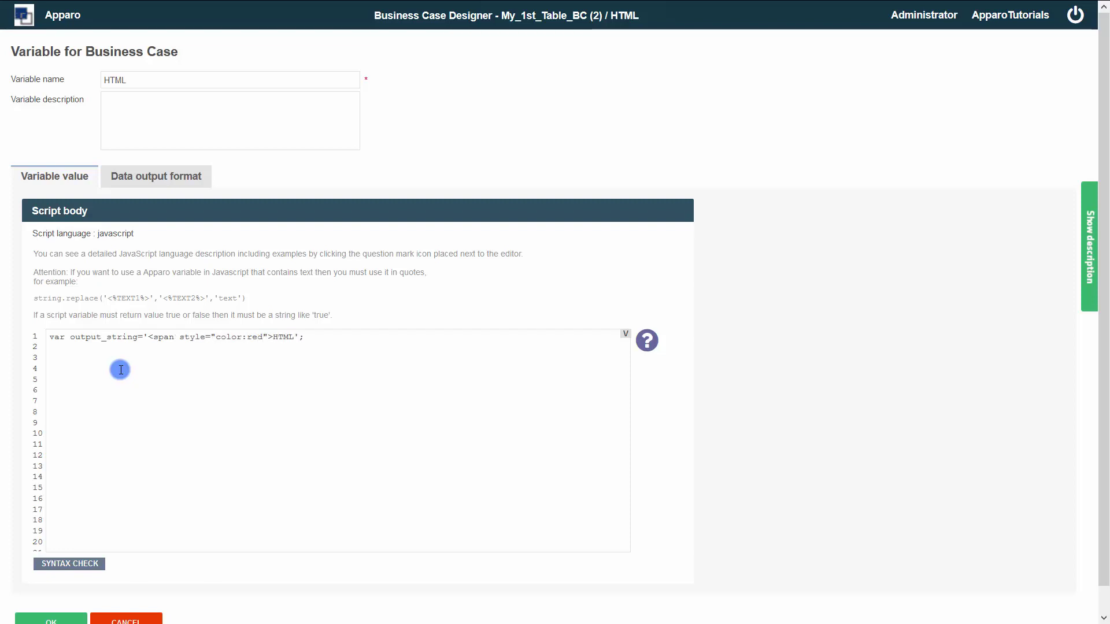
type("span>")
left_click(387, 339)
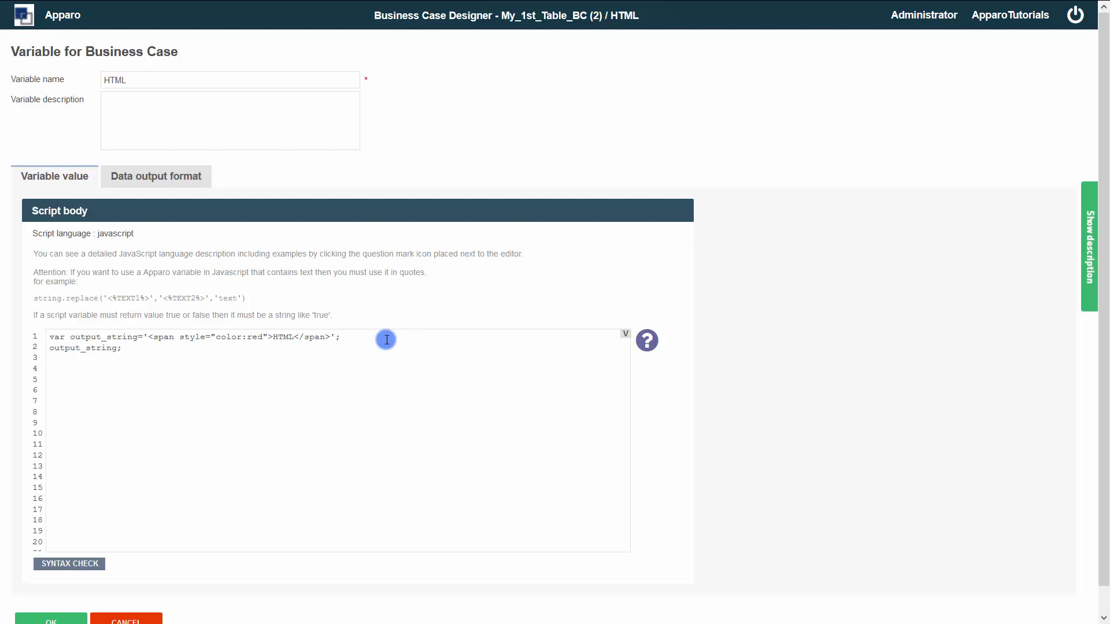
Check the syntax of the HTML variable's script body and save the variable
left_click(68, 563)
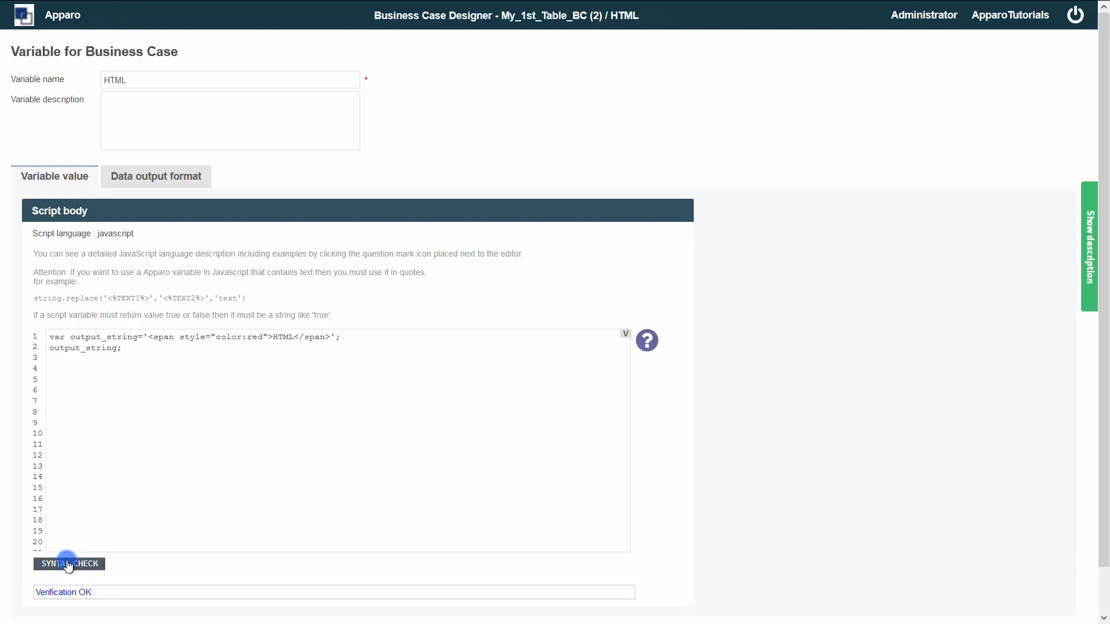
scroll(69, 563, "down", 1)
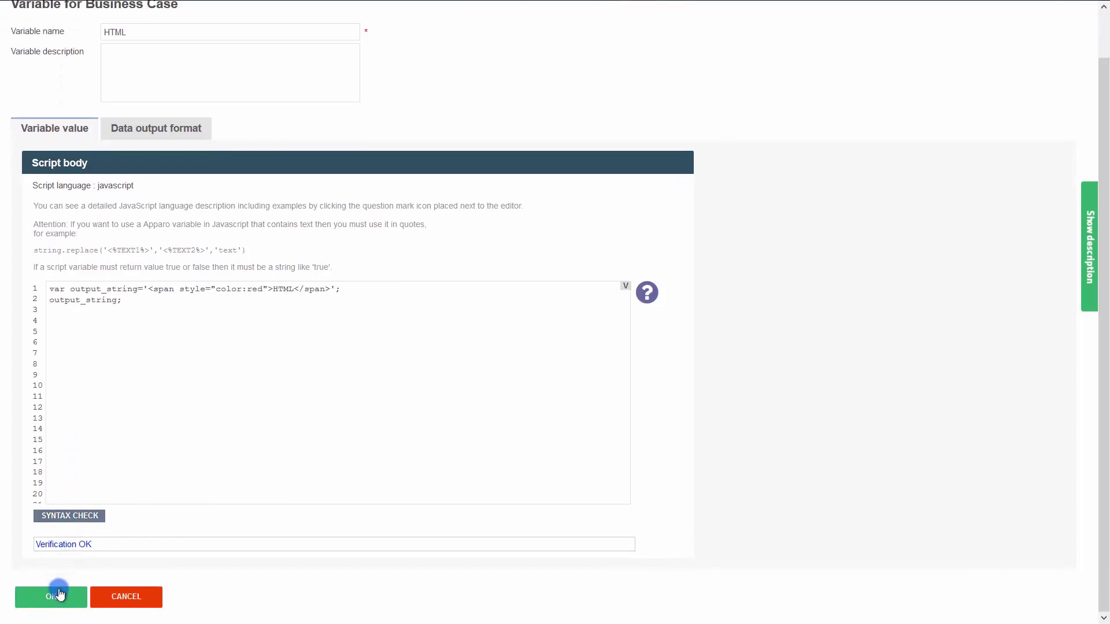
left_click(60, 591)
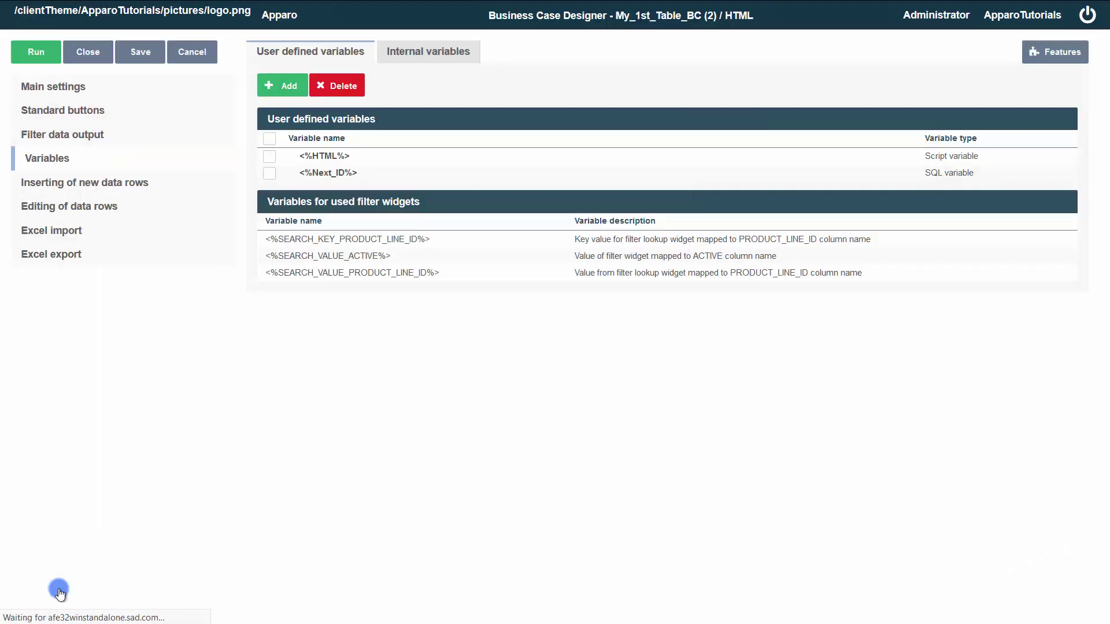
Enter 'Explanations, Variables and' as the English description text in the help texts of the PRODUCT_NAME_EN editing widget
left_click(62, 88)
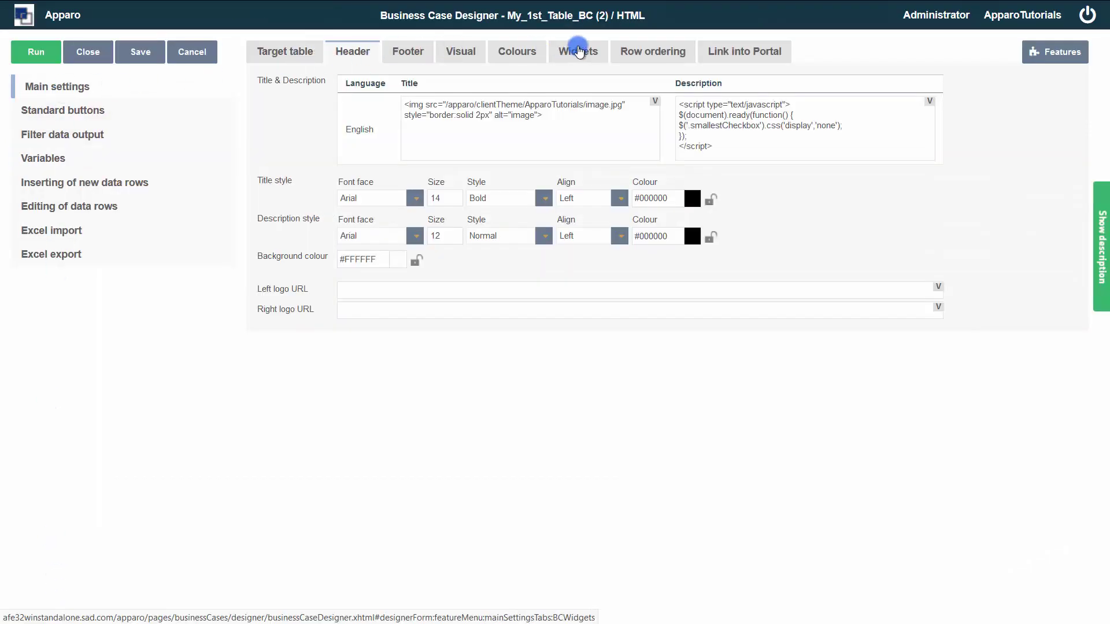
left_click(577, 51)
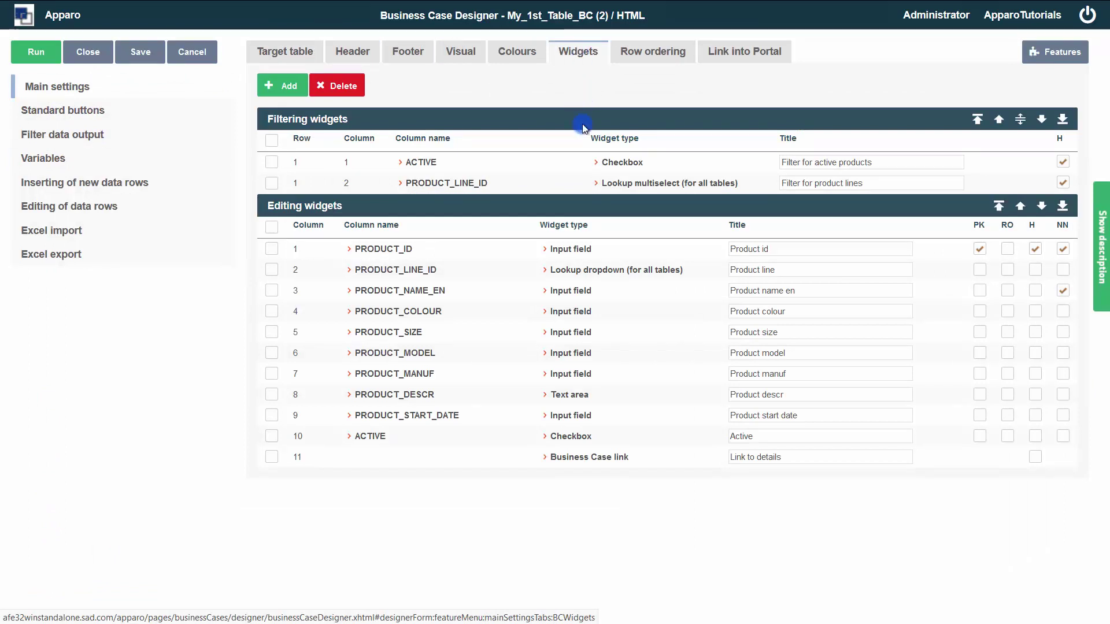
left_click(574, 291)
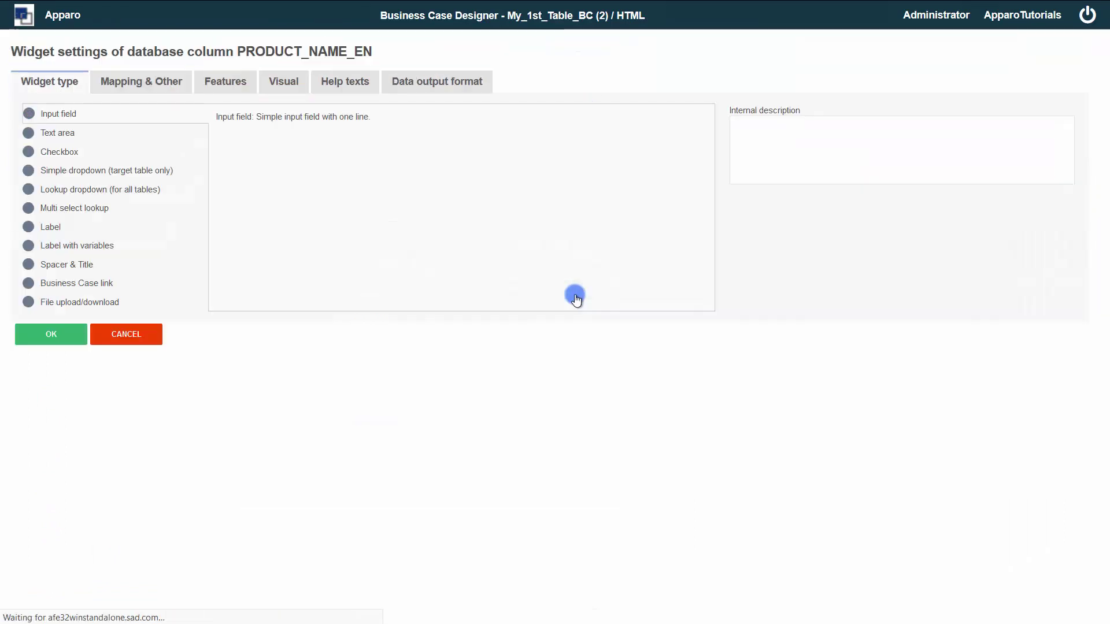
left_click(363, 93)
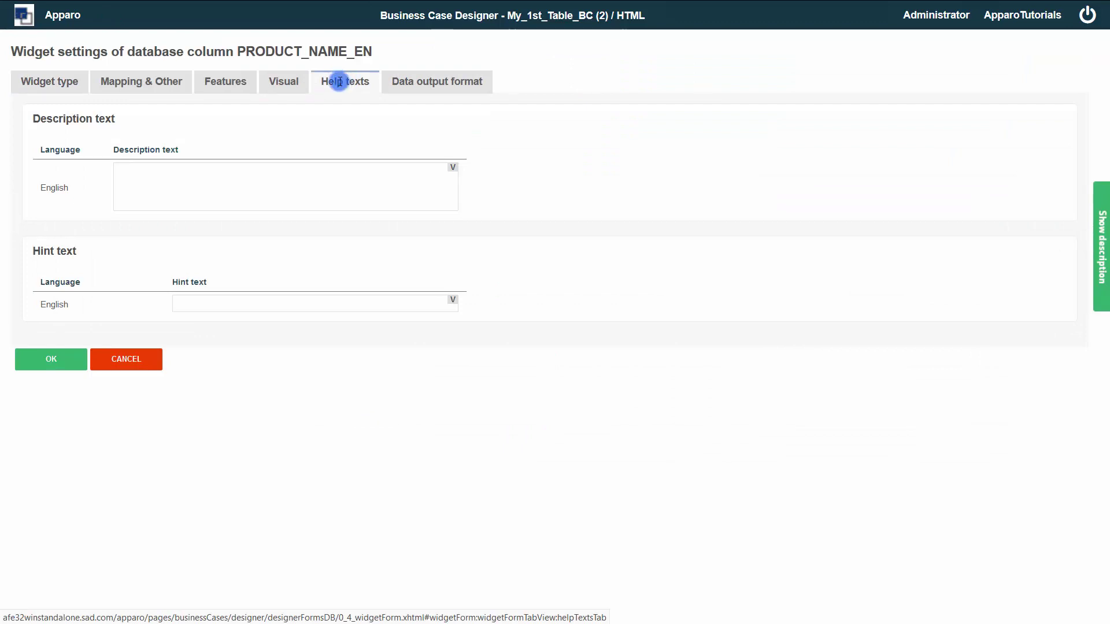
left_click(157, 188)
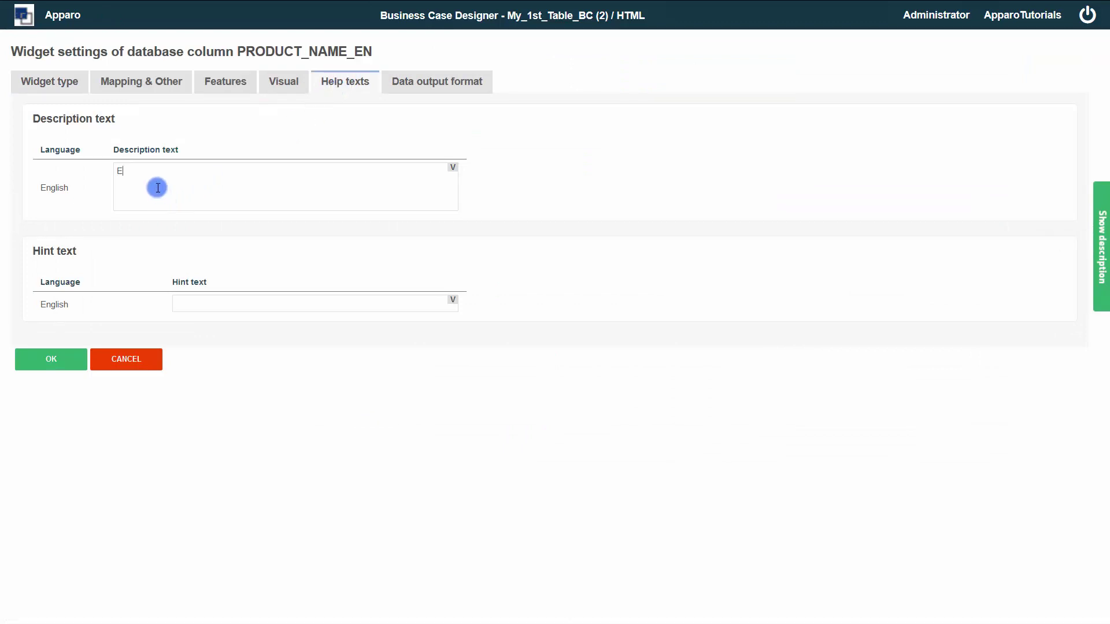
type("Explanations,")
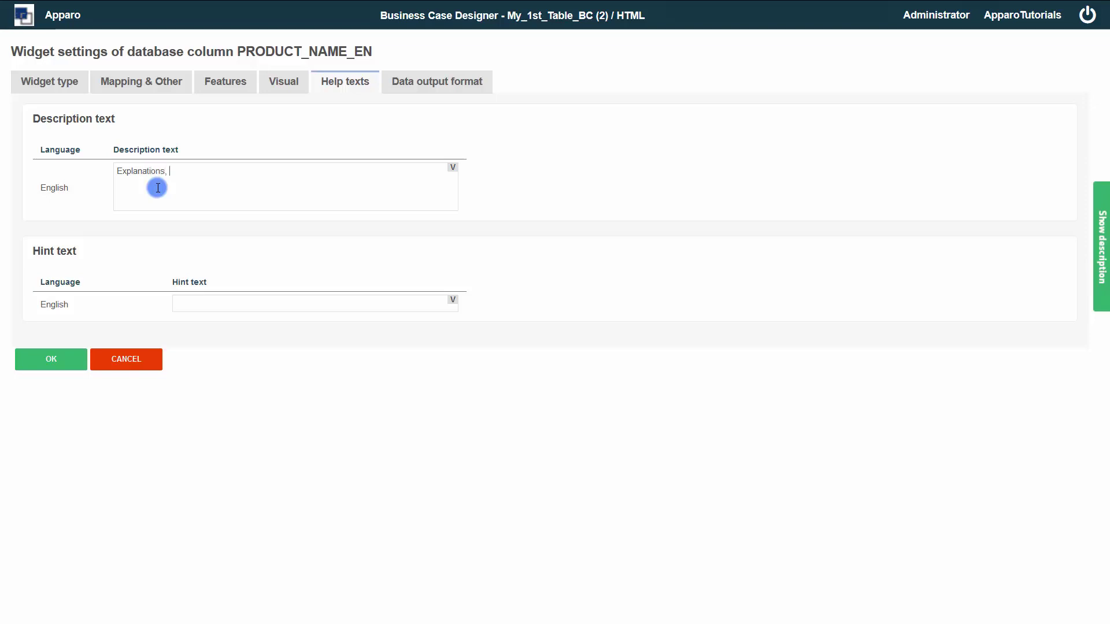
type(" Variables and")
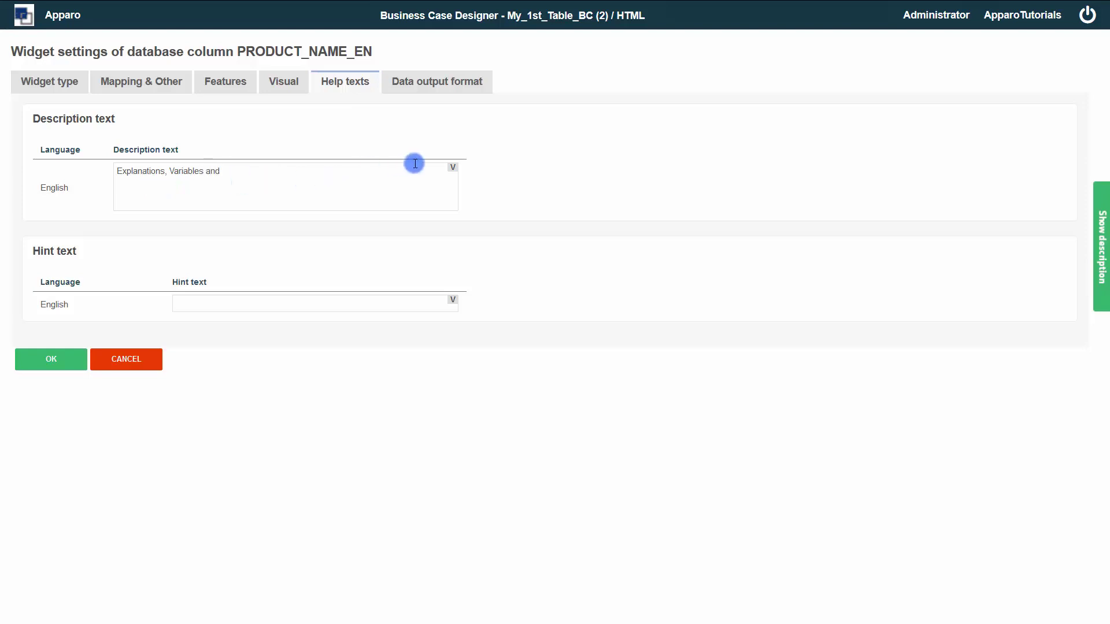
Append the user-defined variable <%HTML%> to the description text and save the widget settings
left_click(452, 168)
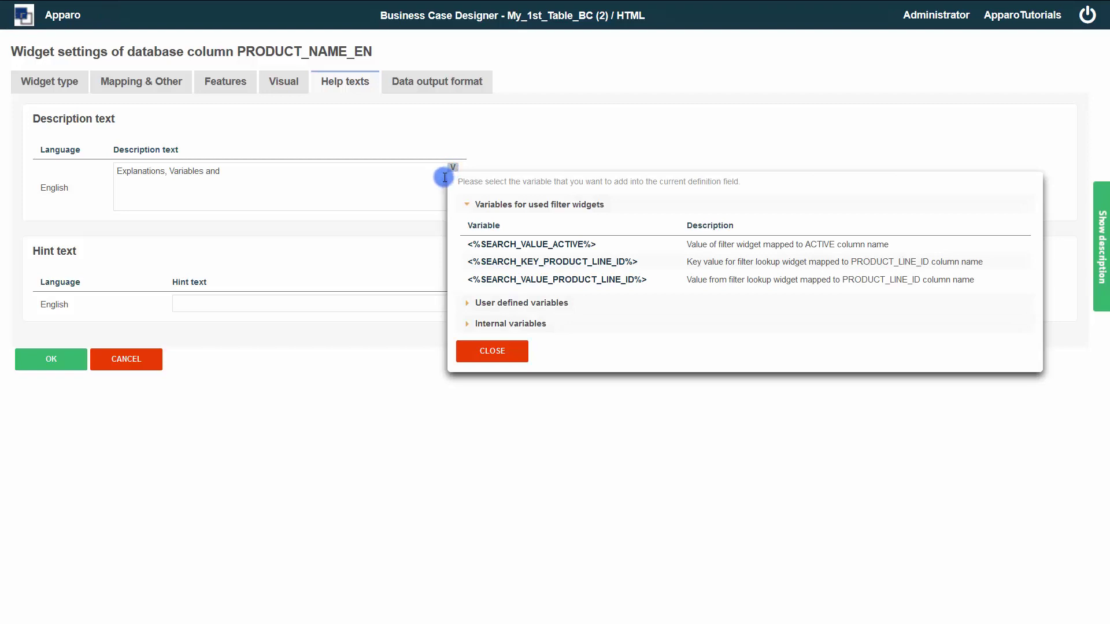
left_click(511, 305)
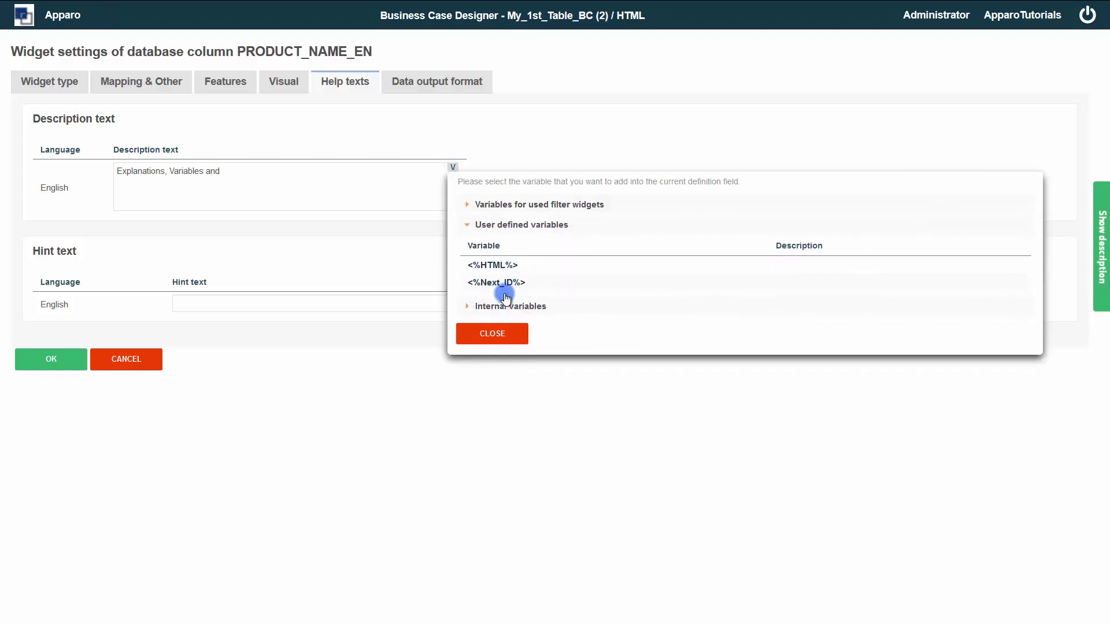
left_click(494, 266)
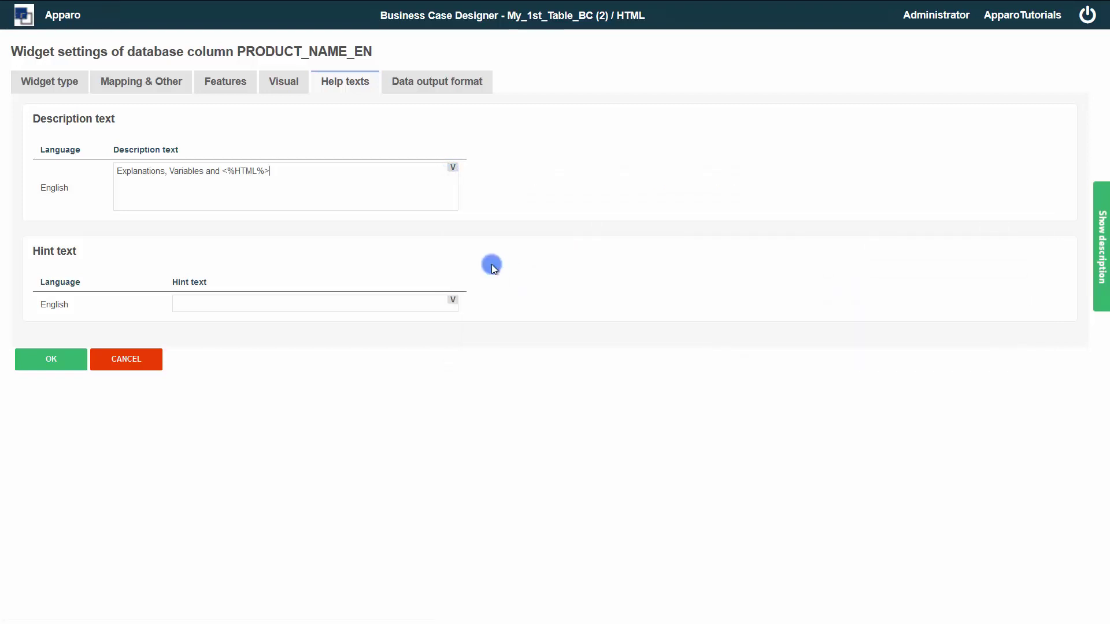
left_click(25, 365)
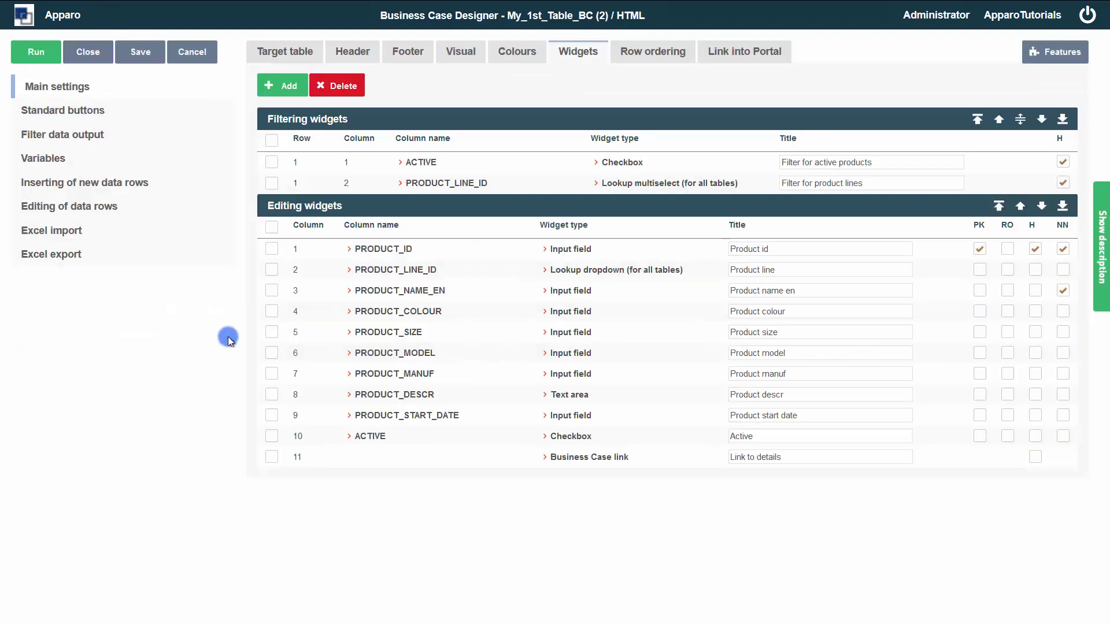
Copy the image tag from the English header title into the ACTIVE editing widget's help description text and save the widget
left_click(349, 53)
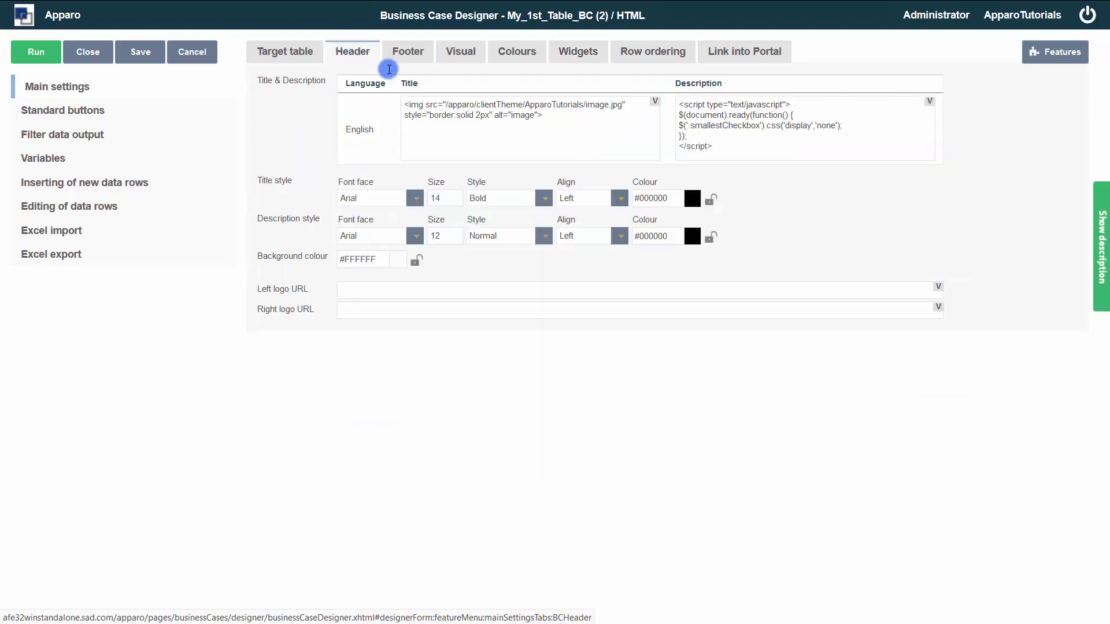
left_click_drag(561, 119, 316, 87)
key("ctrl+c")
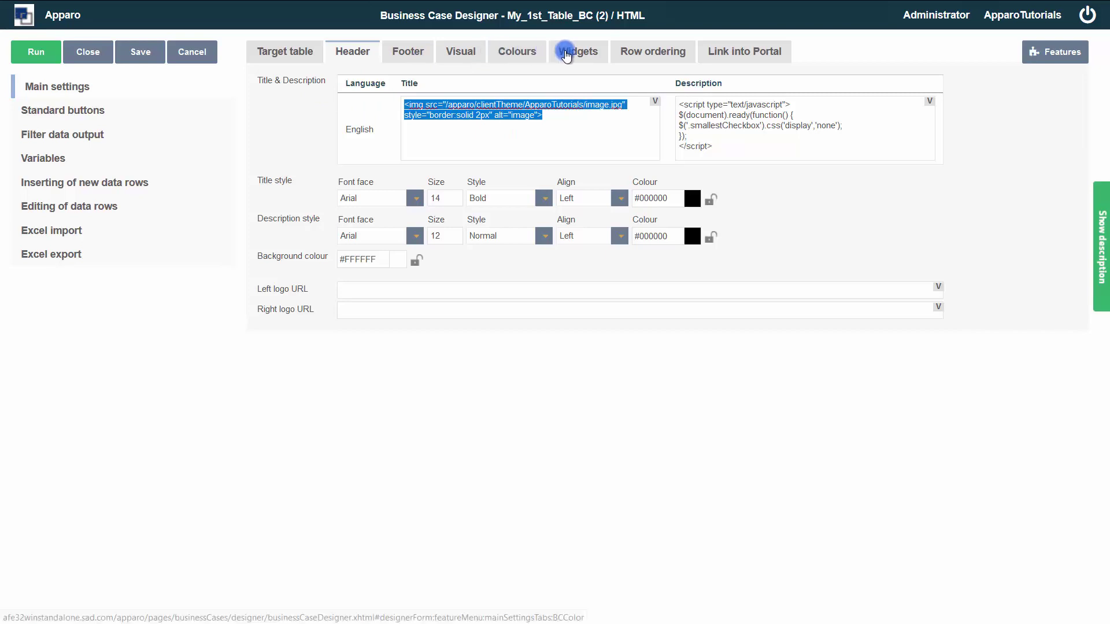
left_click(577, 52)
left_click(564, 437)
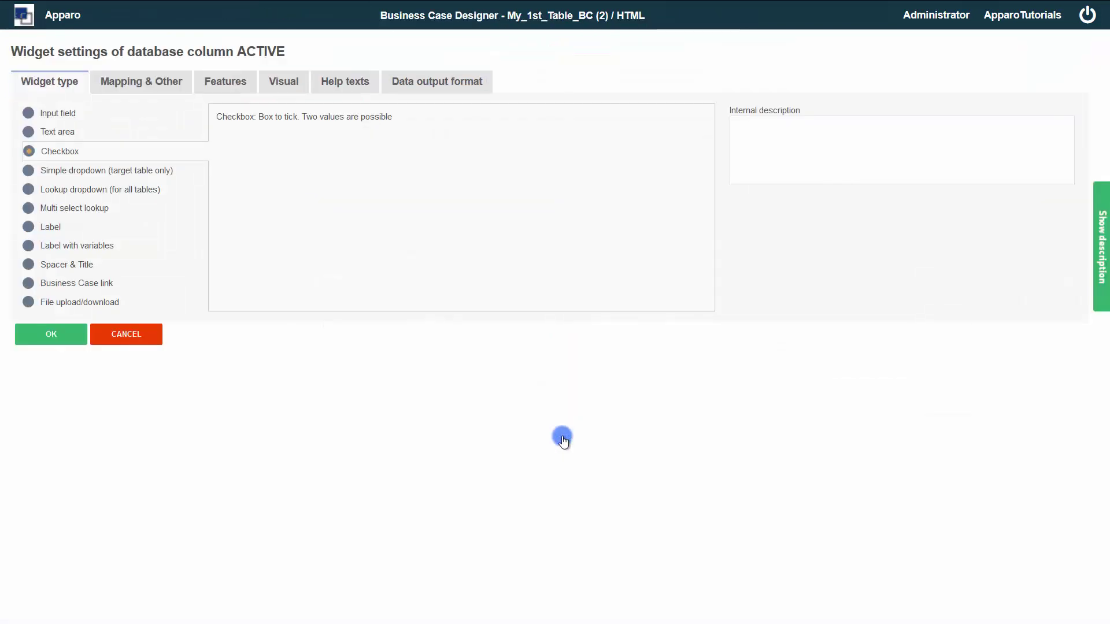
left_click(356, 82)
left_click(208, 181)
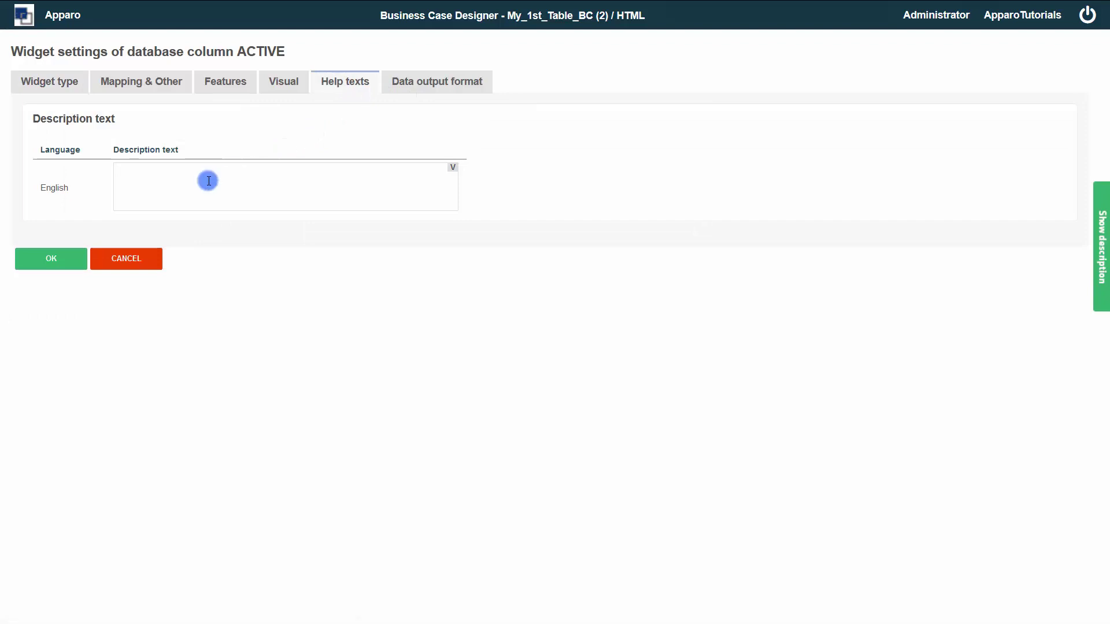
key("ctrl+v")
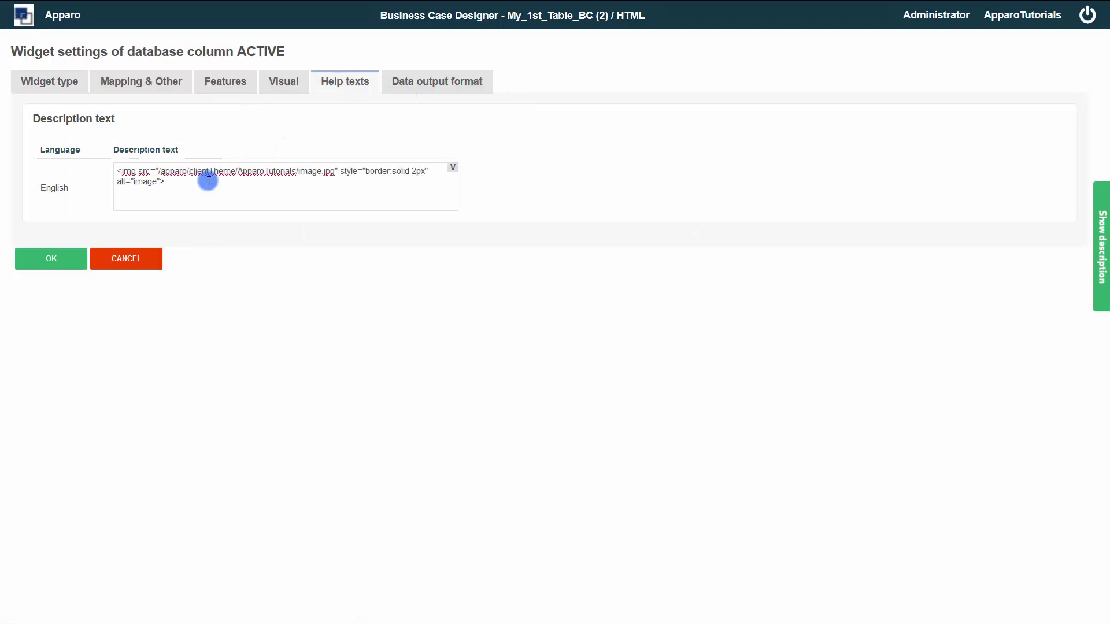
left_click(67, 258)
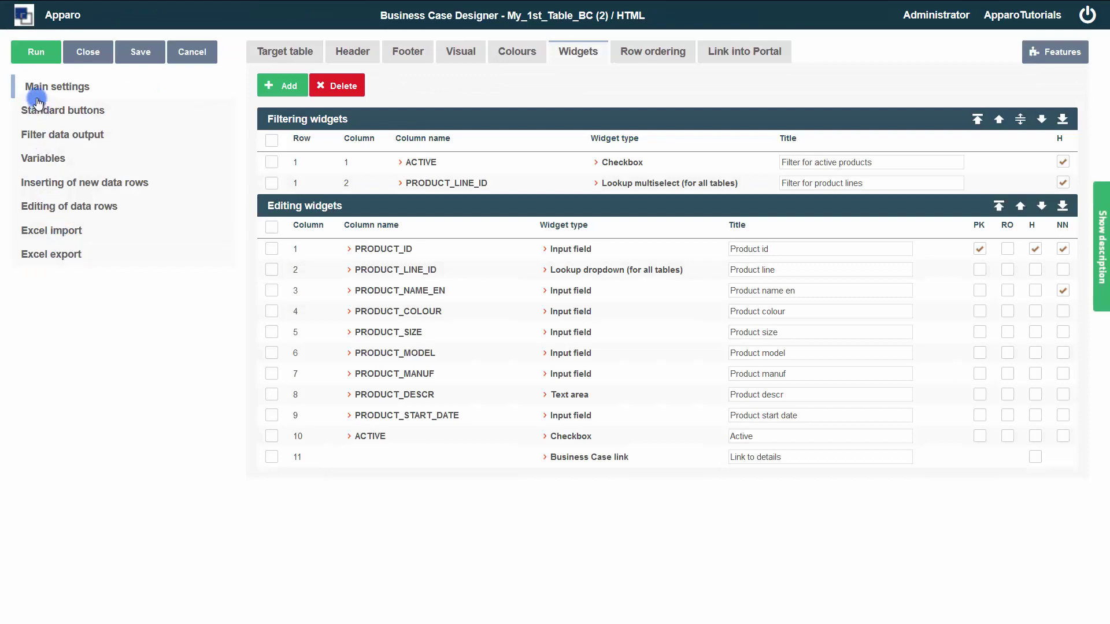
Run the business case to check the help texts of the Product name en and Active column headers, and return to the designer
left_click(38, 52)
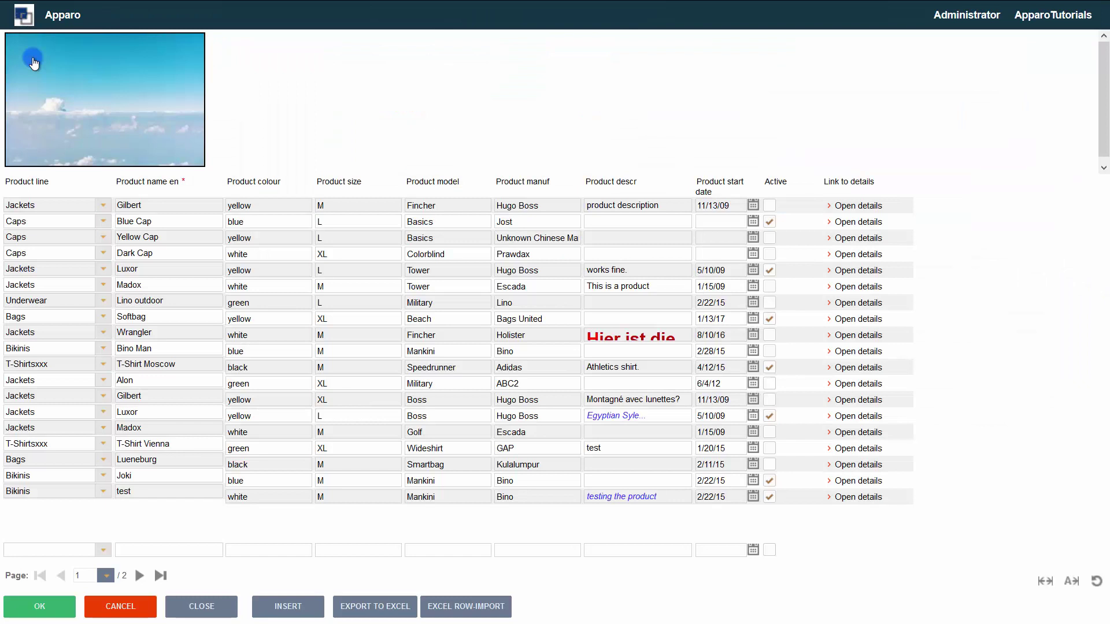
mouse_move(148, 185)
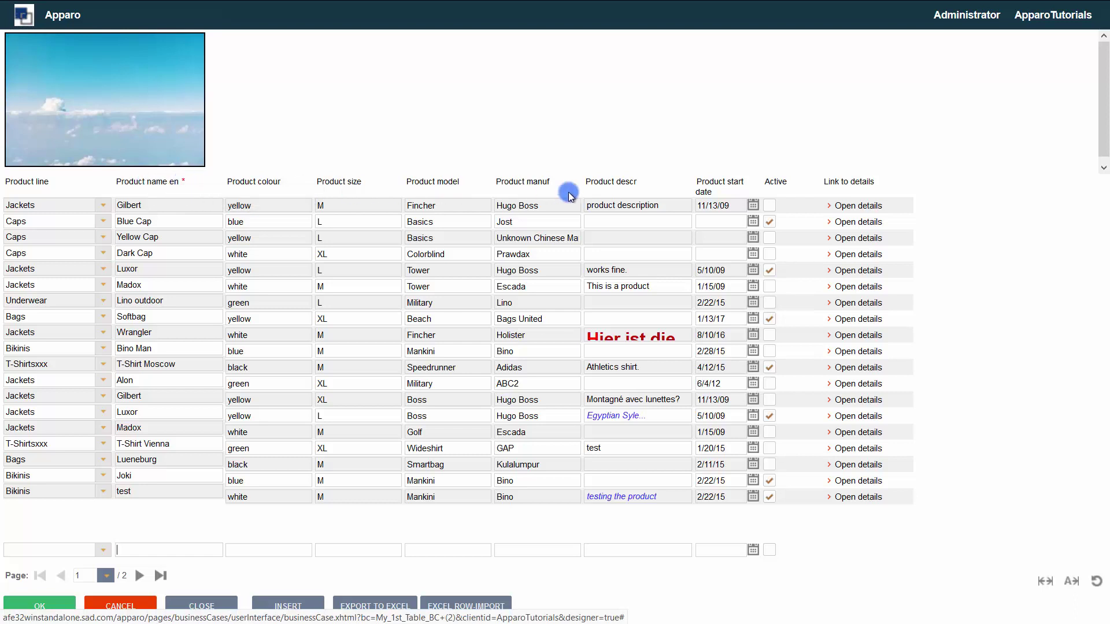
mouse_move(779, 184)
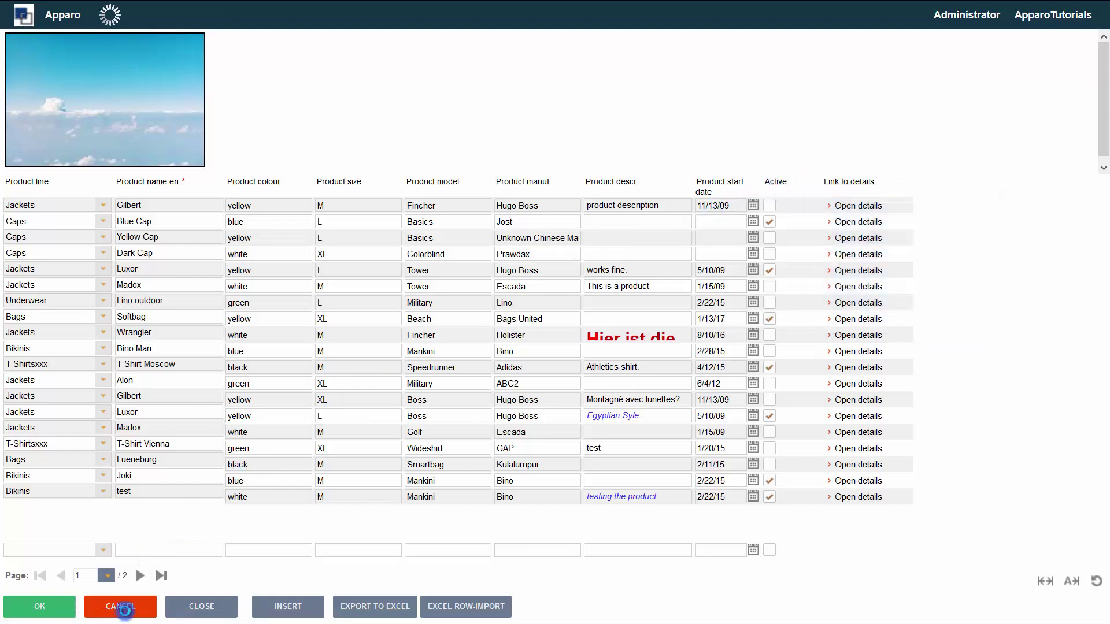
left_click(121, 606)
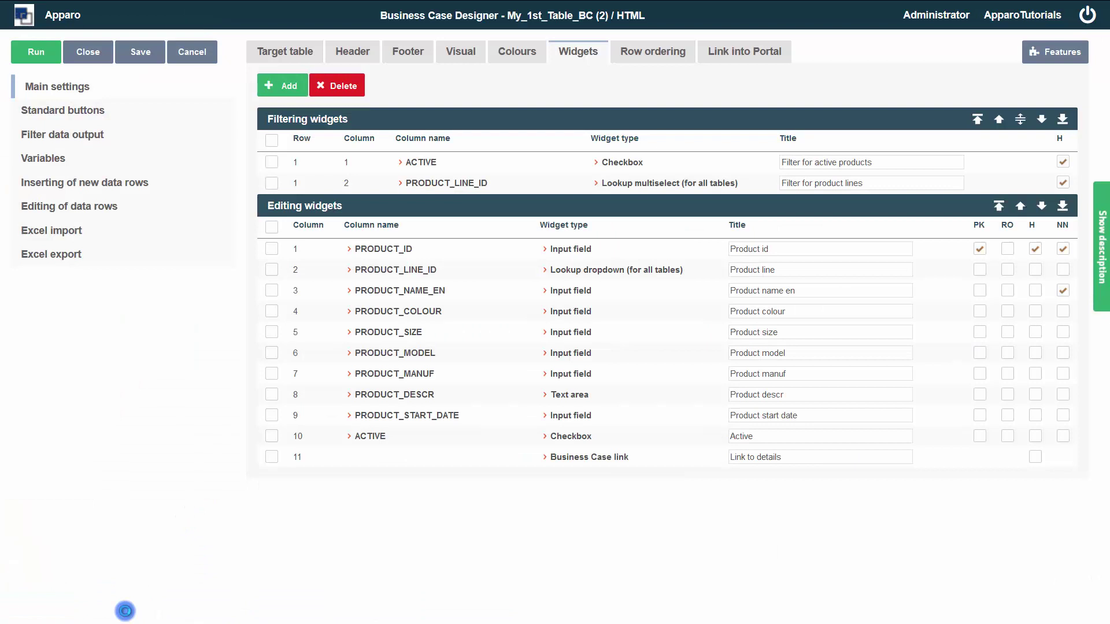
Switch to File Explorer to locate question-mark-icon.jpg in the ApparoTutorials client folder, and return to Apparo
key("alt+Tab")
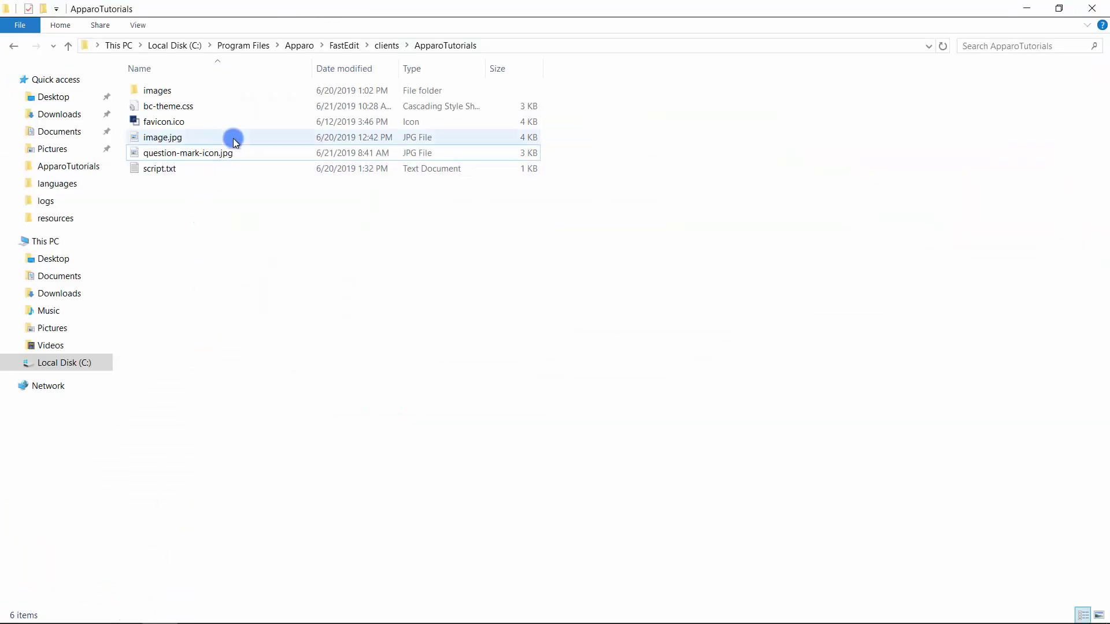
left_click(239, 153)
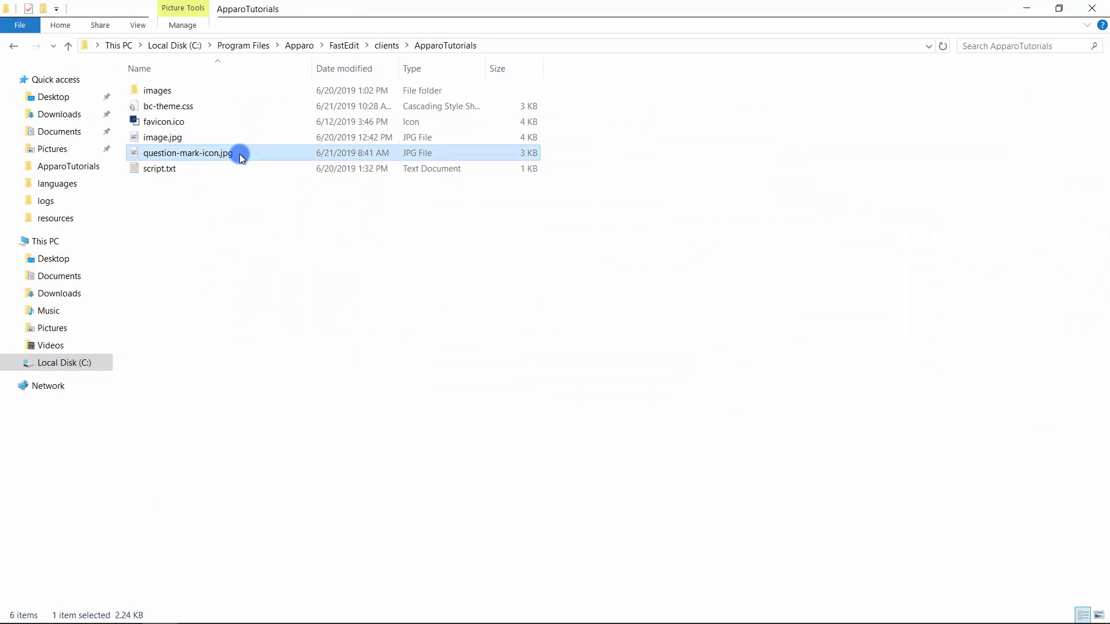
key("alt+Tab")
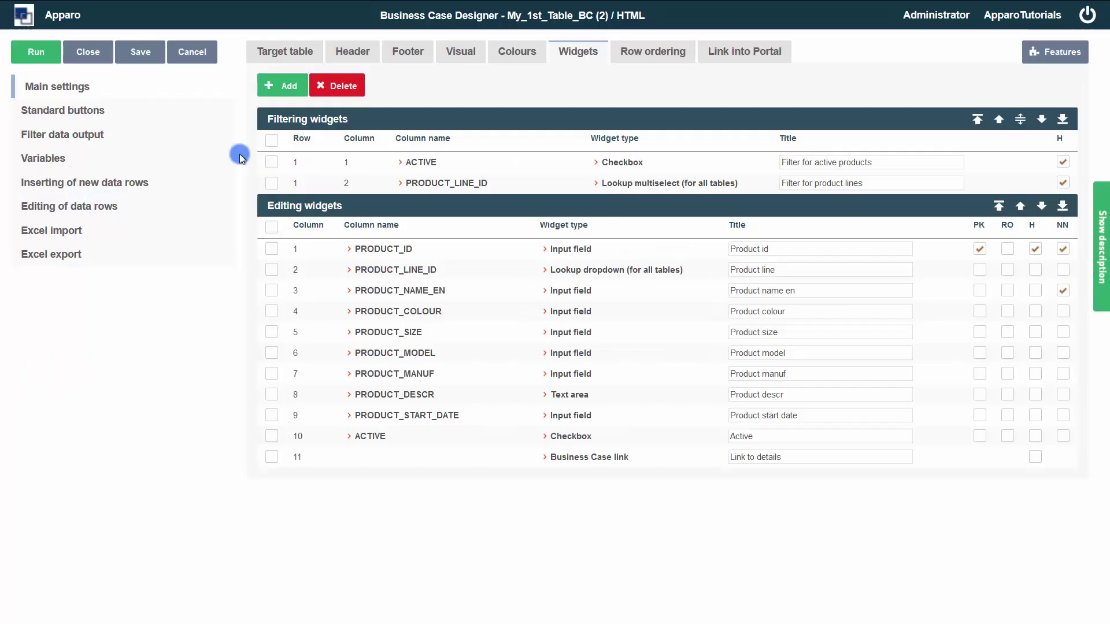
Copy the complete image tag from the business case's English header title
left_click(349, 58)
left_click(528, 115)
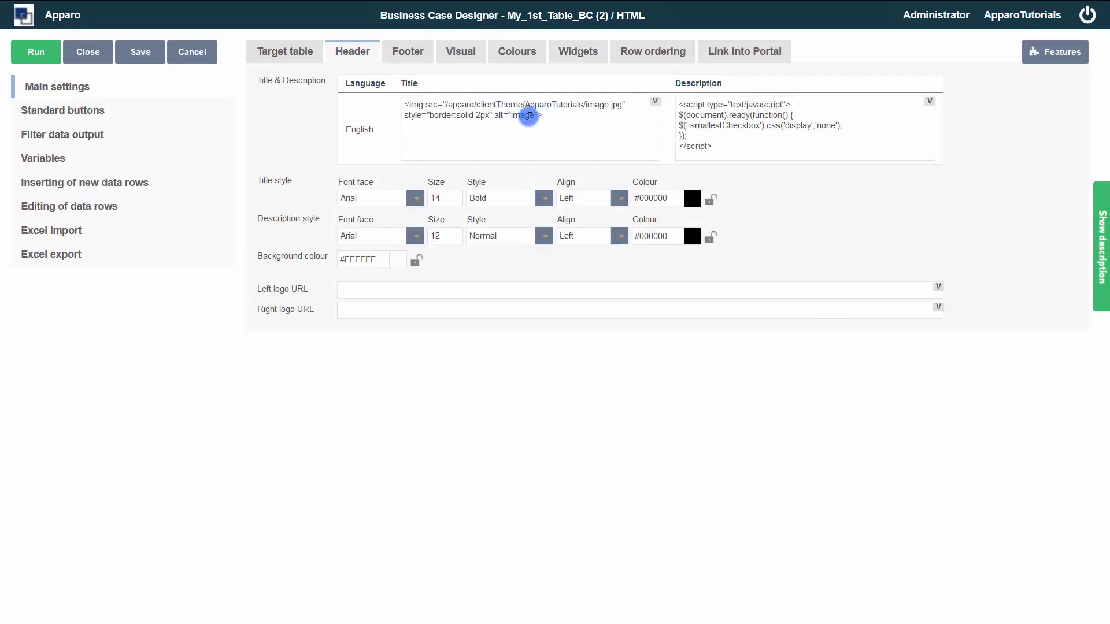
left_click_drag(529, 115, 347, 91)
key("ctrl+c")
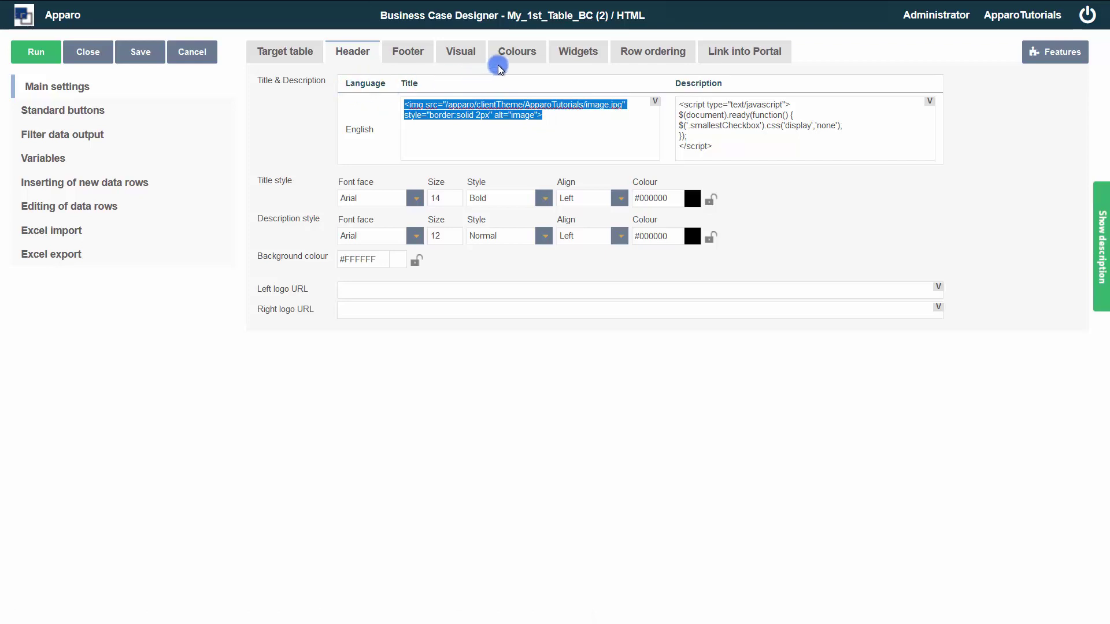
Add an editing widget of type Label with variables and paste the copied image tag as its label value
left_click(560, 56)
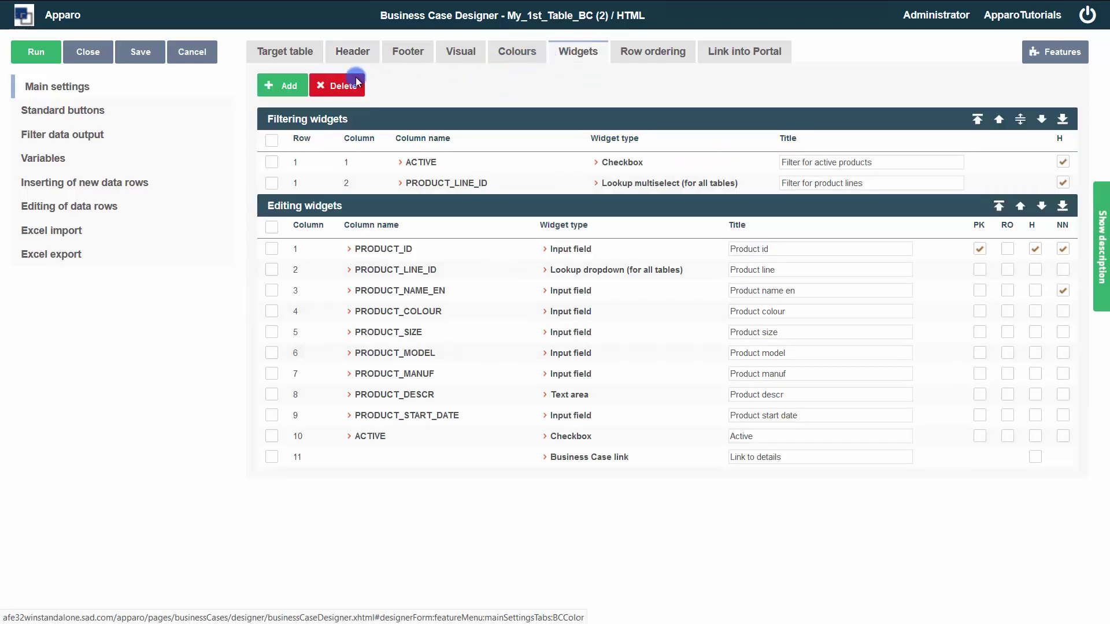
left_click(293, 86)
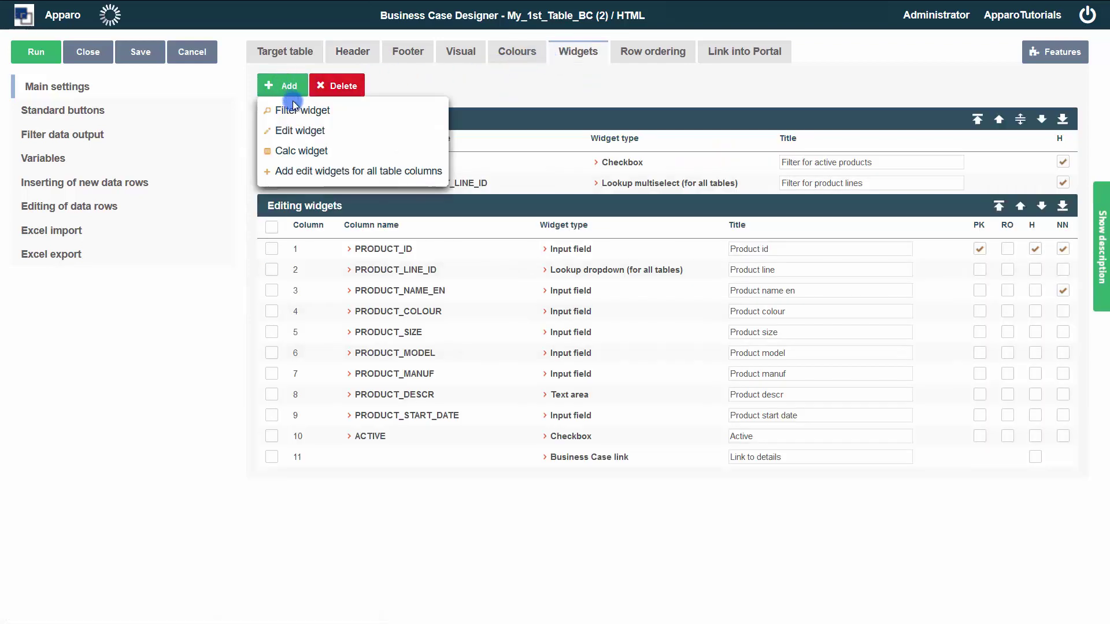
left_click(294, 130)
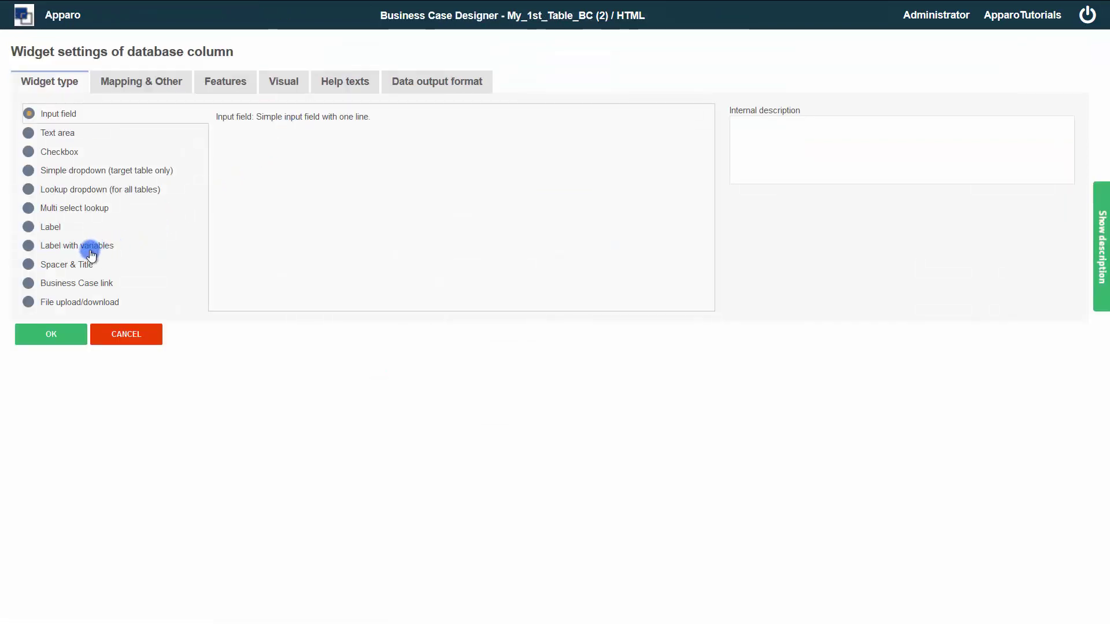
left_click(28, 246)
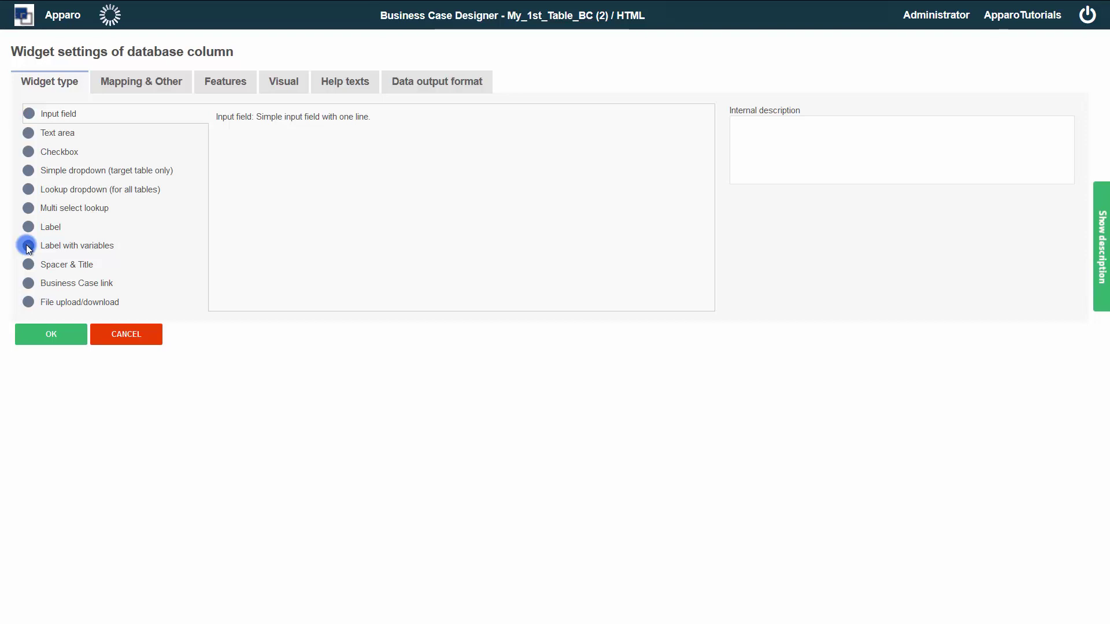
left_click(144, 78)
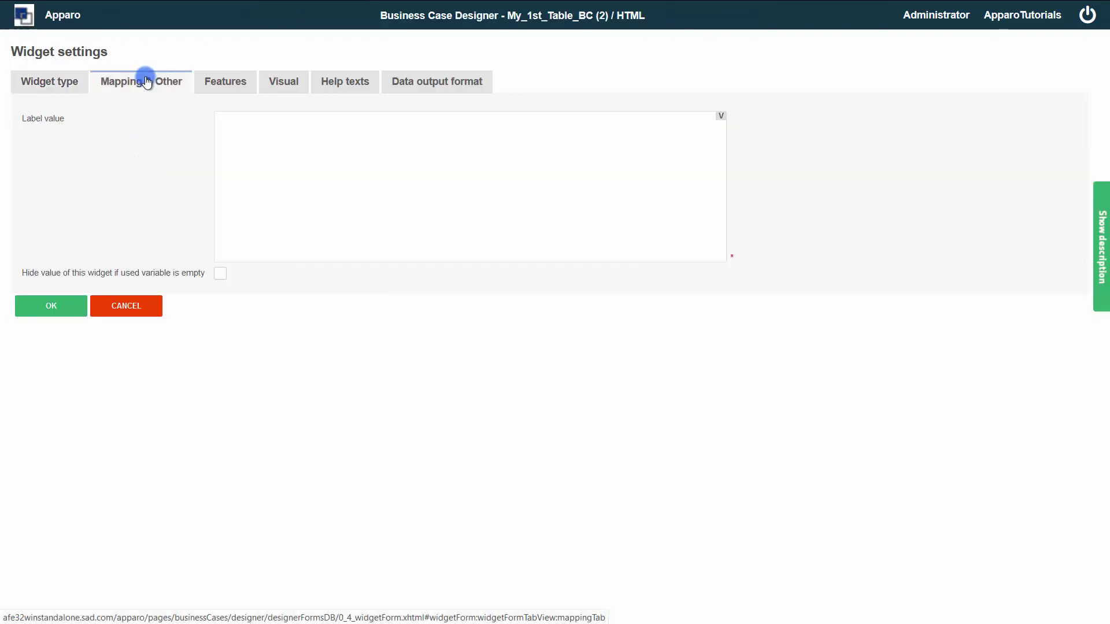
left_click(284, 134)
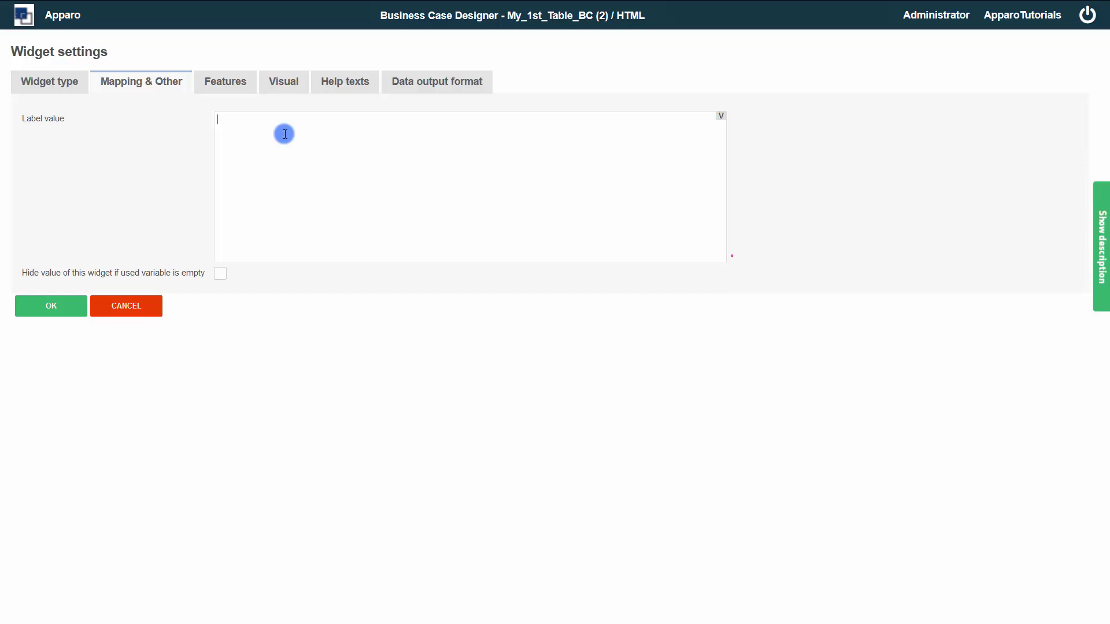
key("ctrl+v")
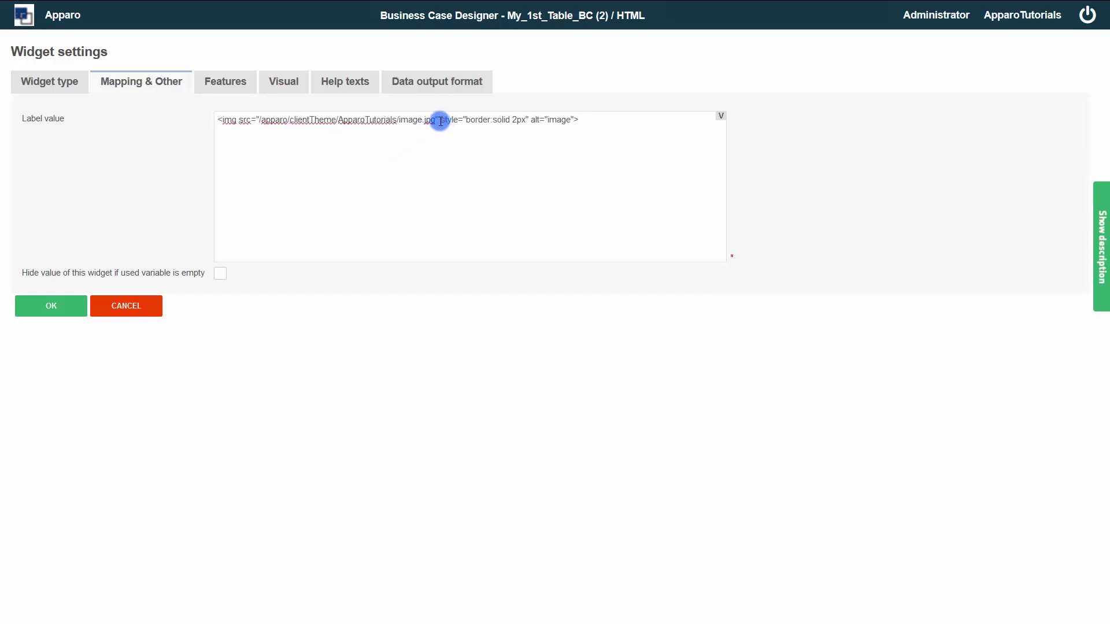
Remove the style and alt attributes from the label's image tag and change its image file to question-mark-icon.jpg
left_click_drag(441, 121, 572, 118)
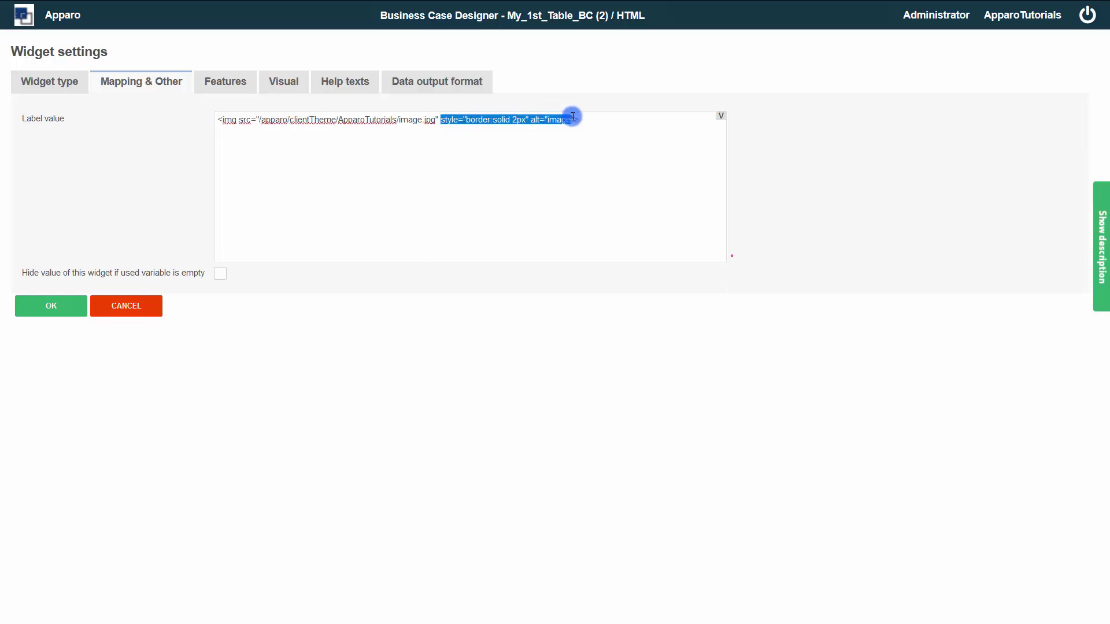
key("BackSpace")
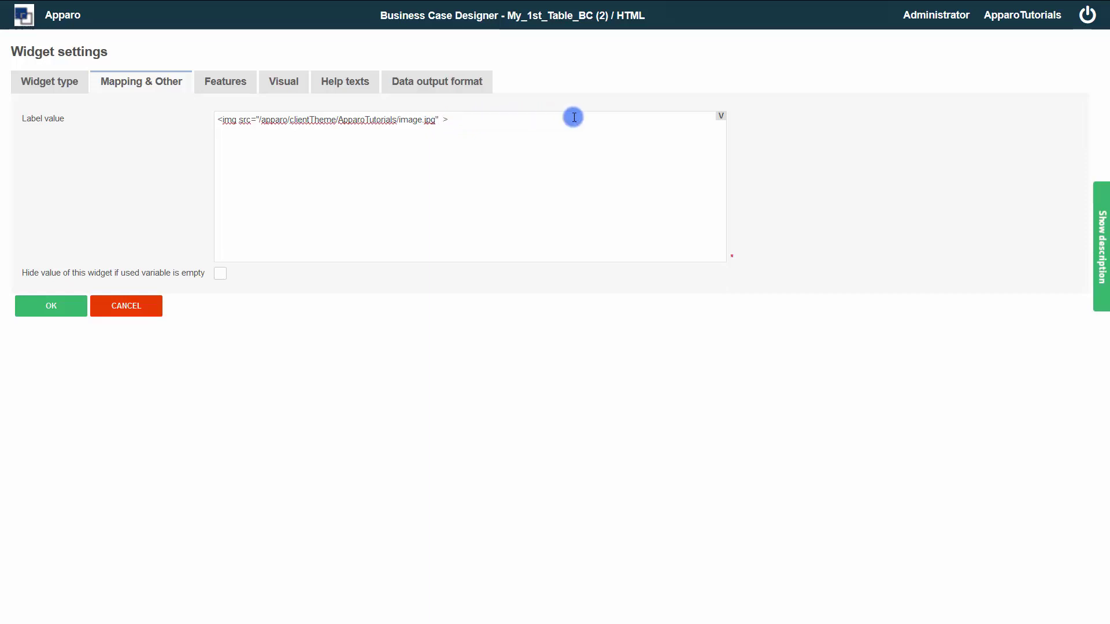
key("Left")
key("Left")
key("Left")
key("Left")
key("Left")
key("Left")
key("BackSpace")
key("BackSpace")
key("BackSpace")
key("BackSpace")
key("BackSpace")
type("question")
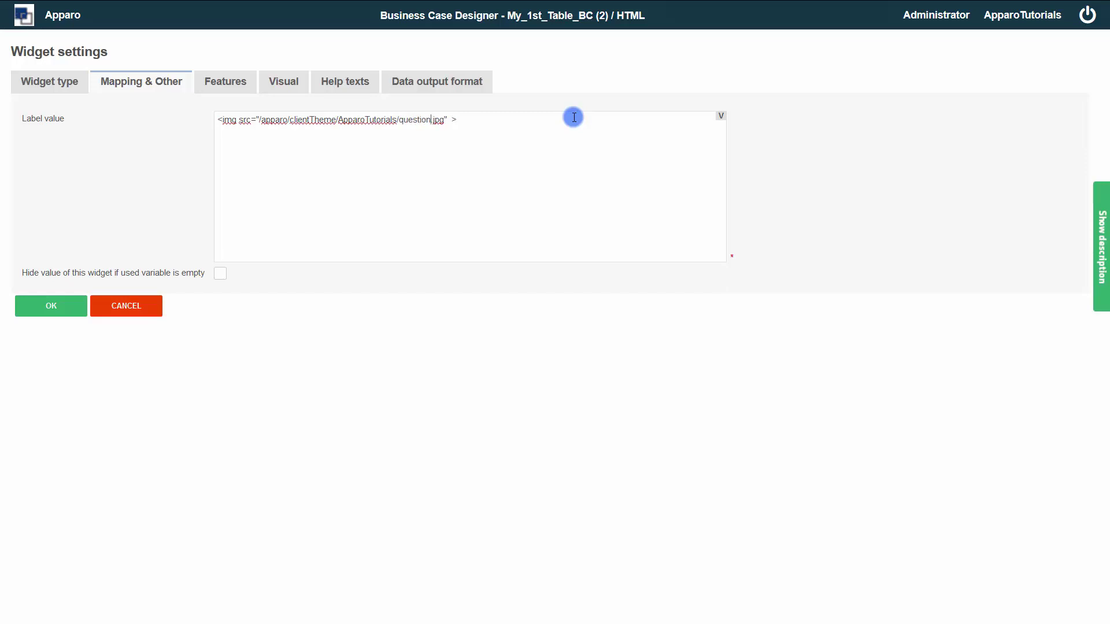
type("-mark-icon")
Add height="16", width="16" and a title attribute starting with "Product: " to the label's image tag
left_click(487, 122)
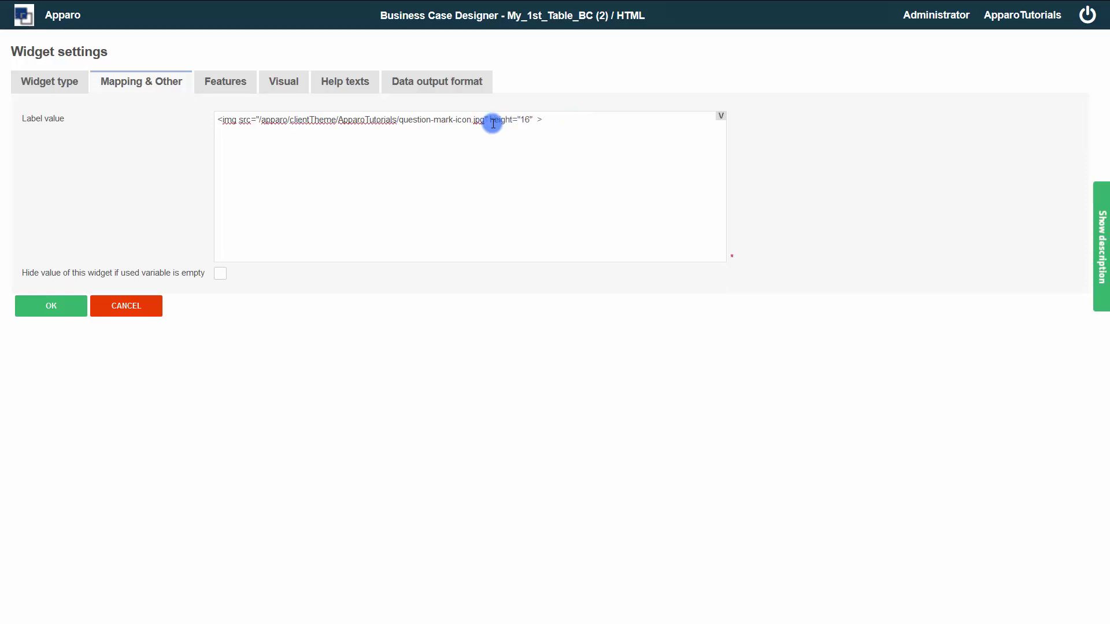
type("height=\"16\" width=\"")
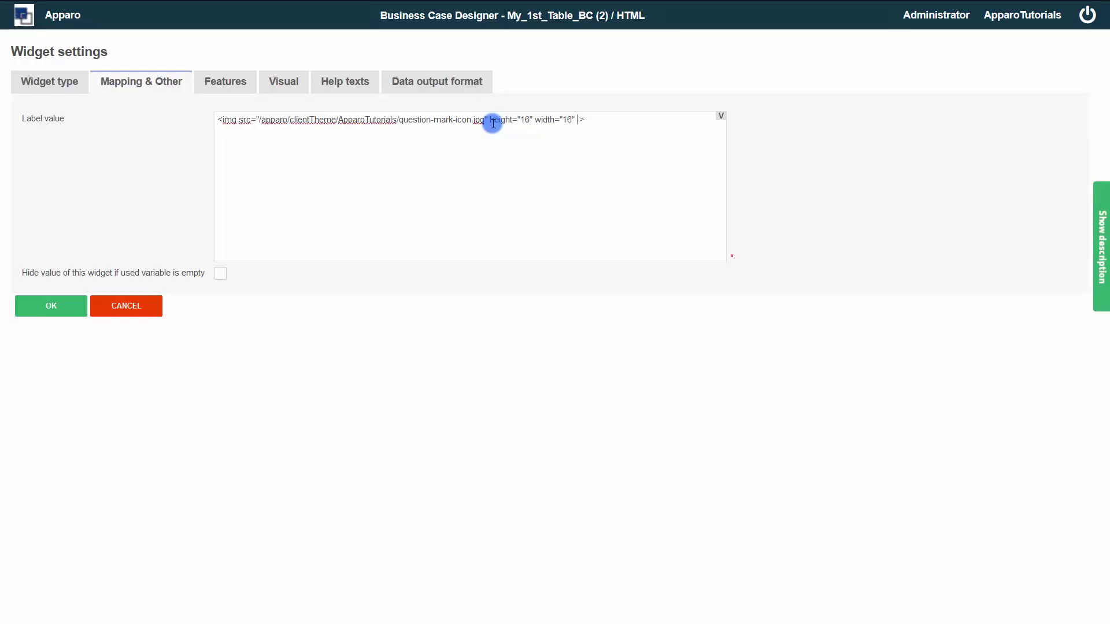
type("16\" title=\"\"")
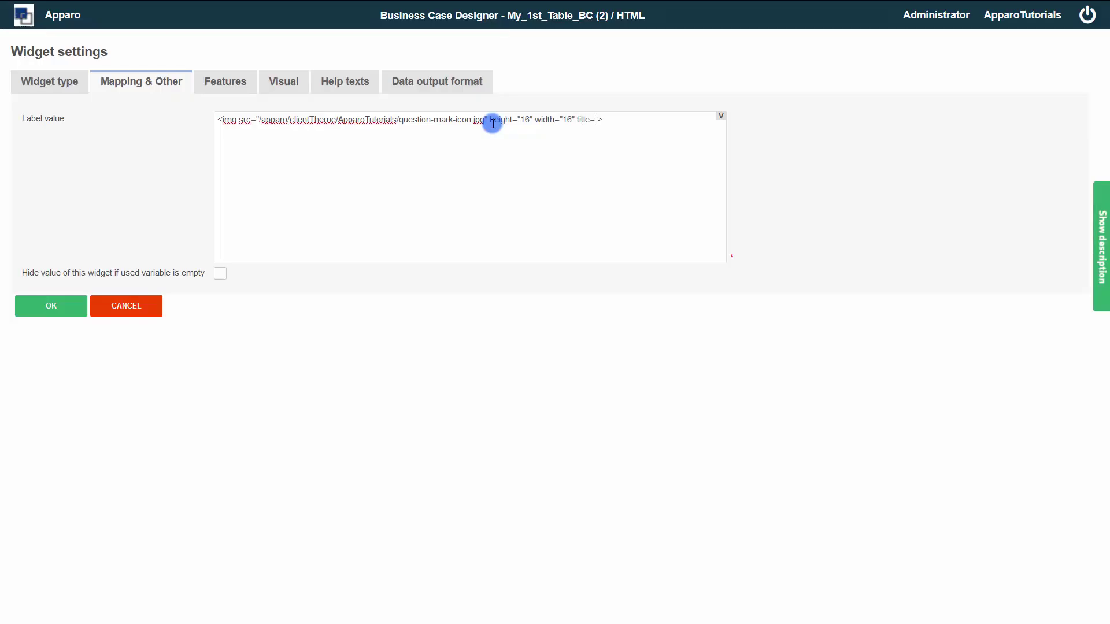
type("P")
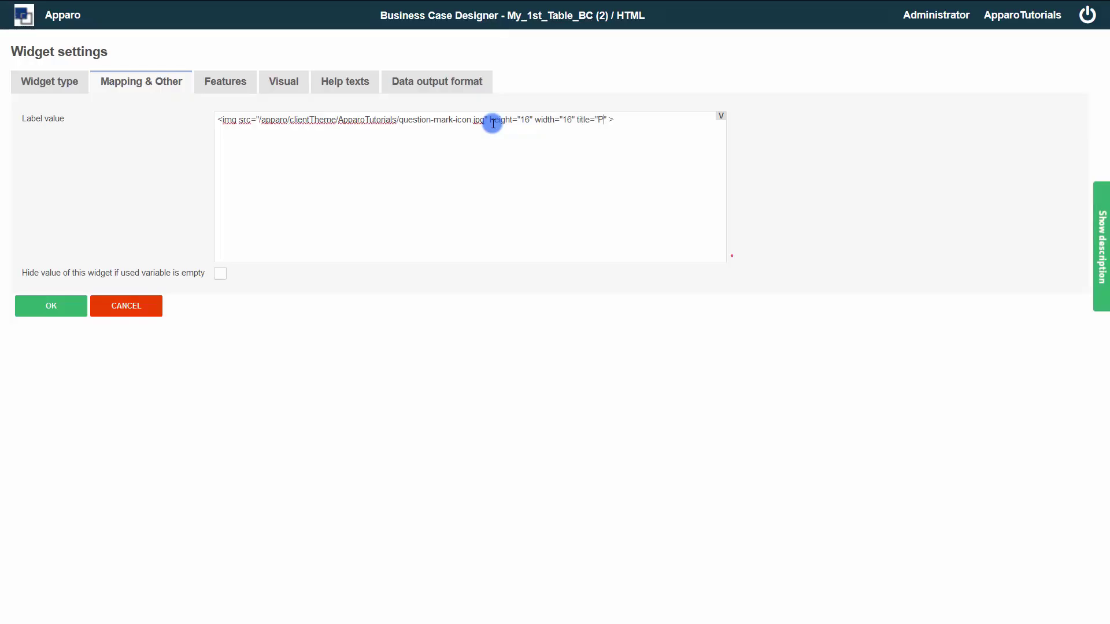
type("roduct:")
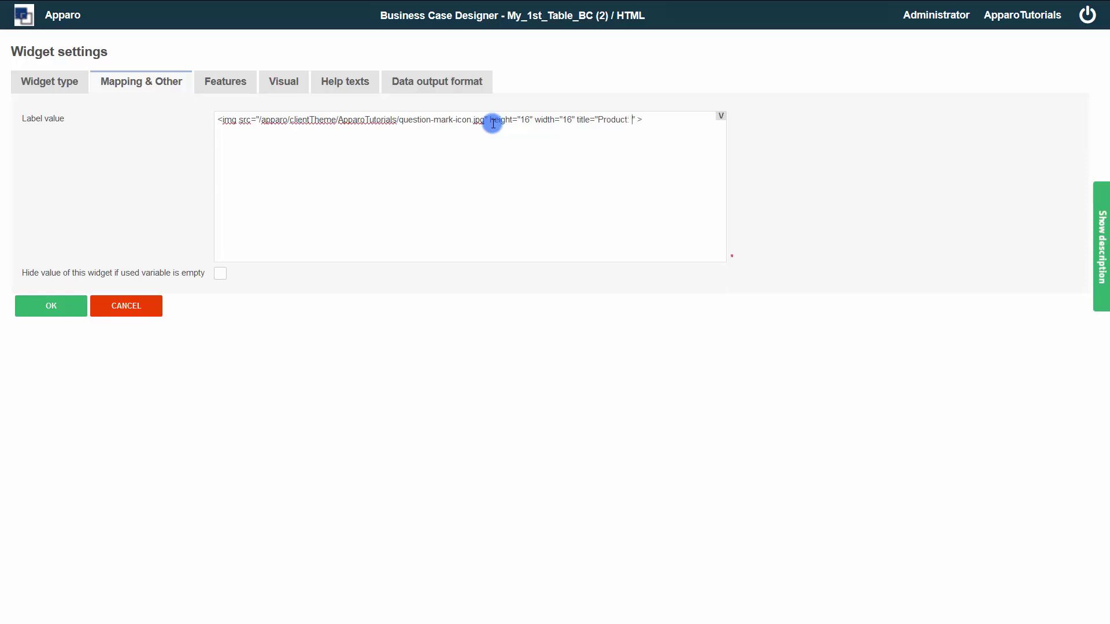
Complete the image title with the variable <%PRODUCT_NAME_EN%>, the text " - Start date: " and the variable <%PRODUCT_START_DATE%>
left_click(721, 116)
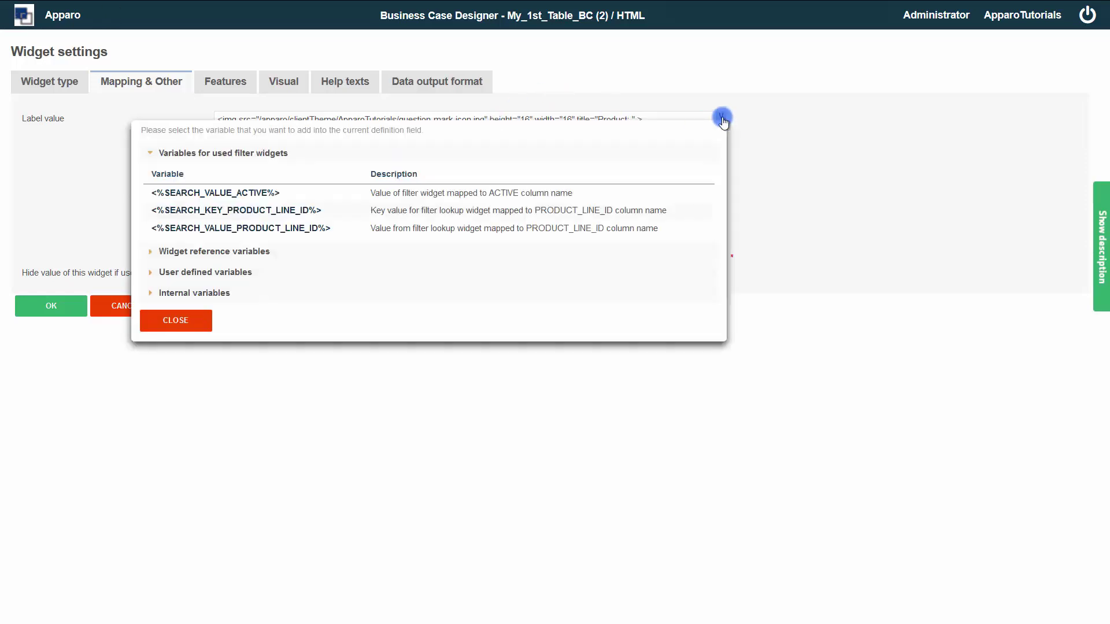
left_click(284, 252)
left_click(255, 249)
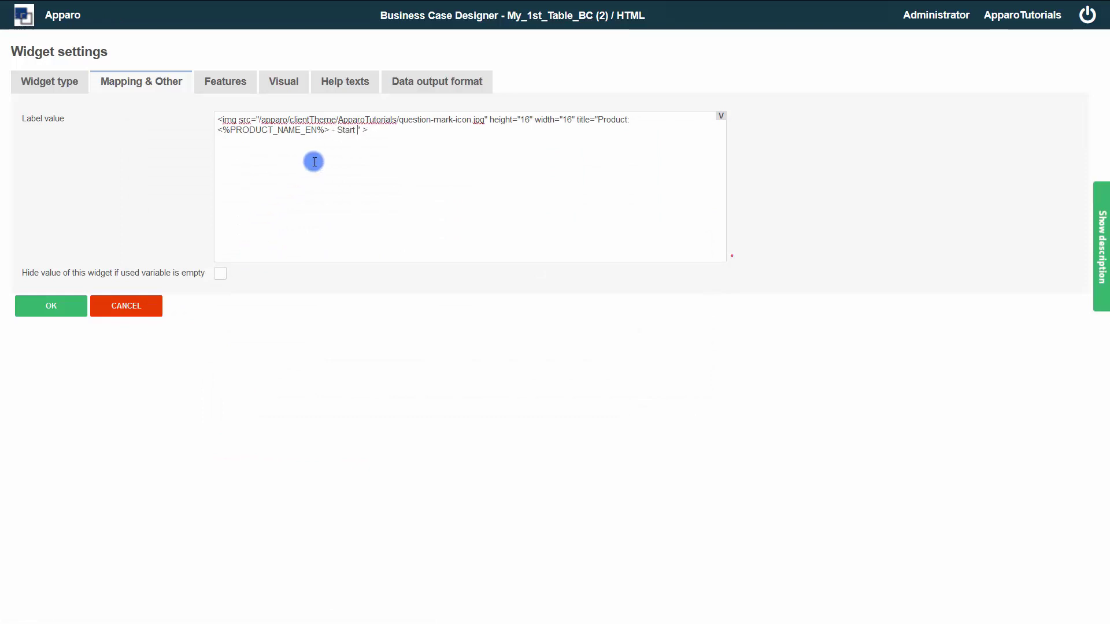
type("- Start date:")
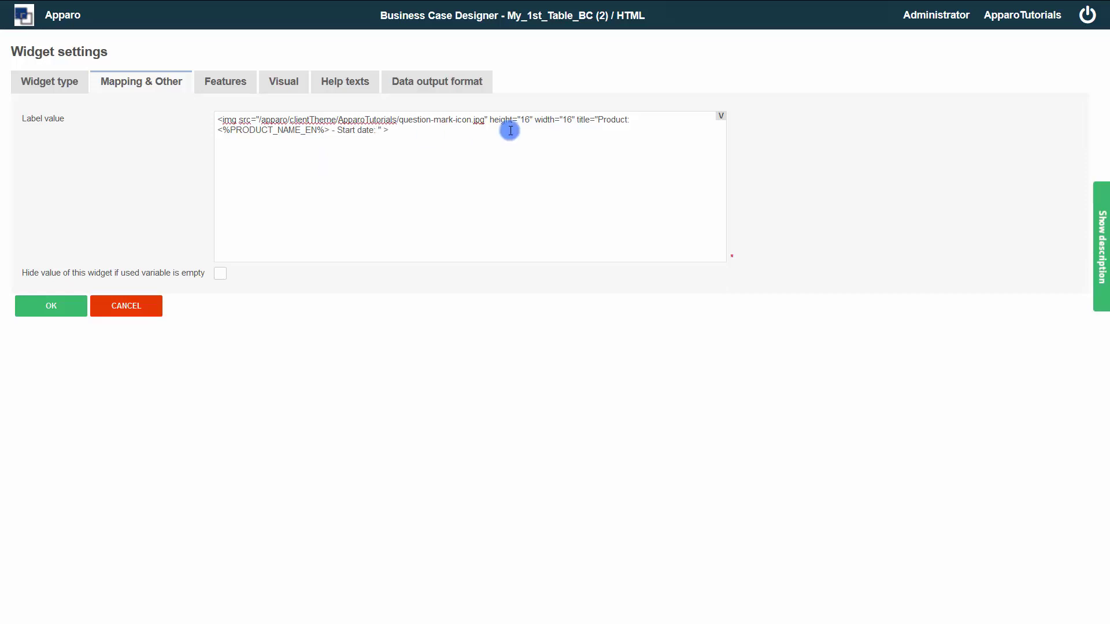
left_click(720, 116)
left_click(254, 250)
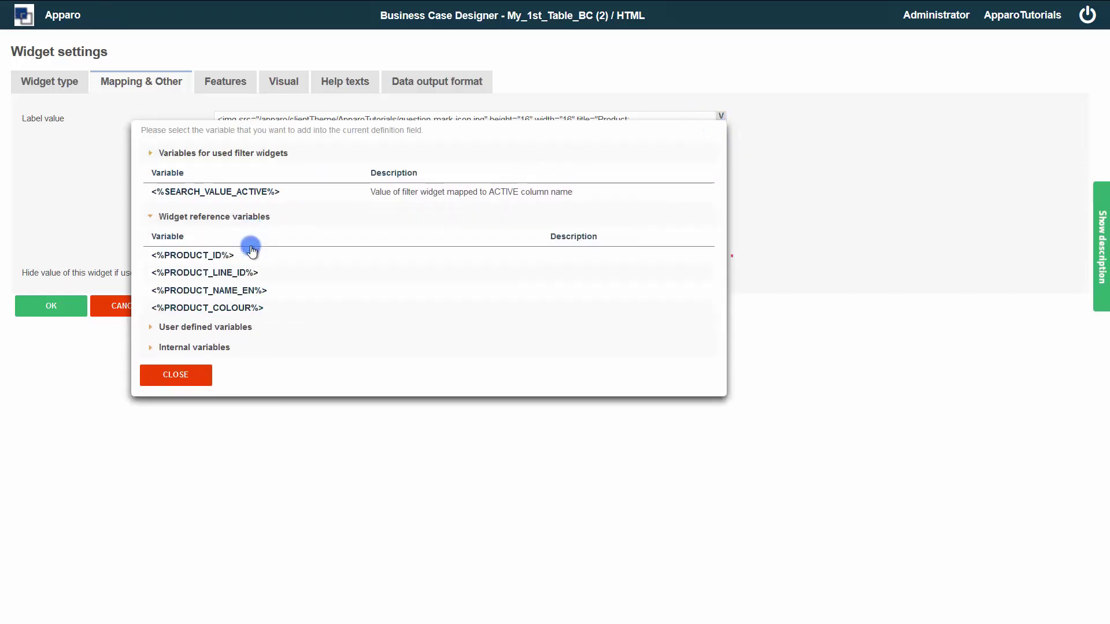
left_click(227, 351)
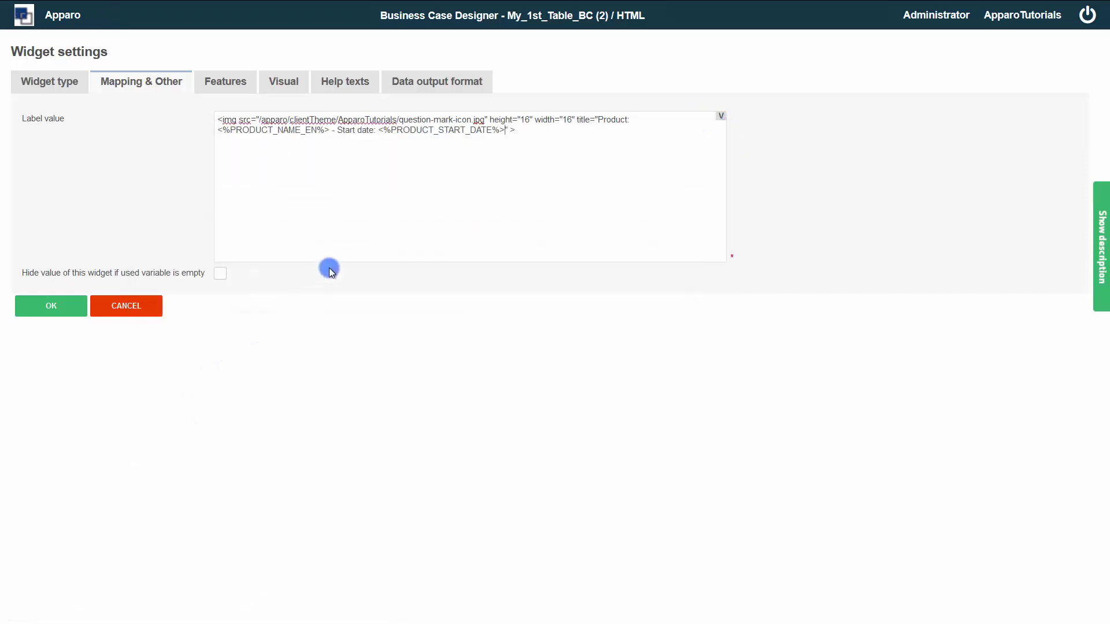
Set the label widget's column width to 20 px, save it and make it the first editing widget
left_click(279, 85)
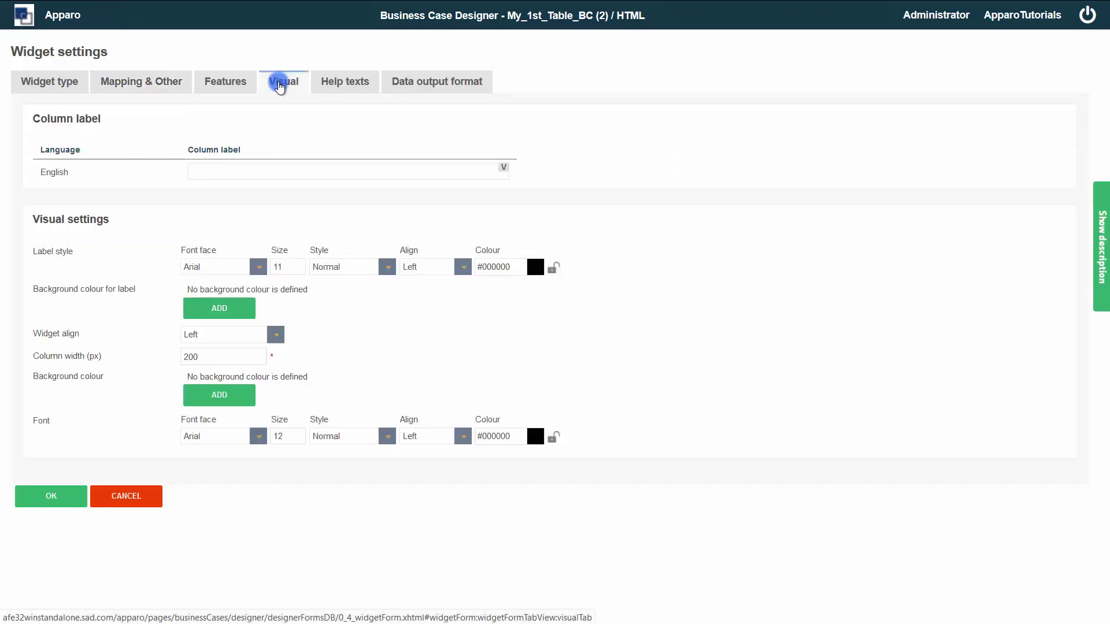
left_click(181, 359)
double_click(181, 359)
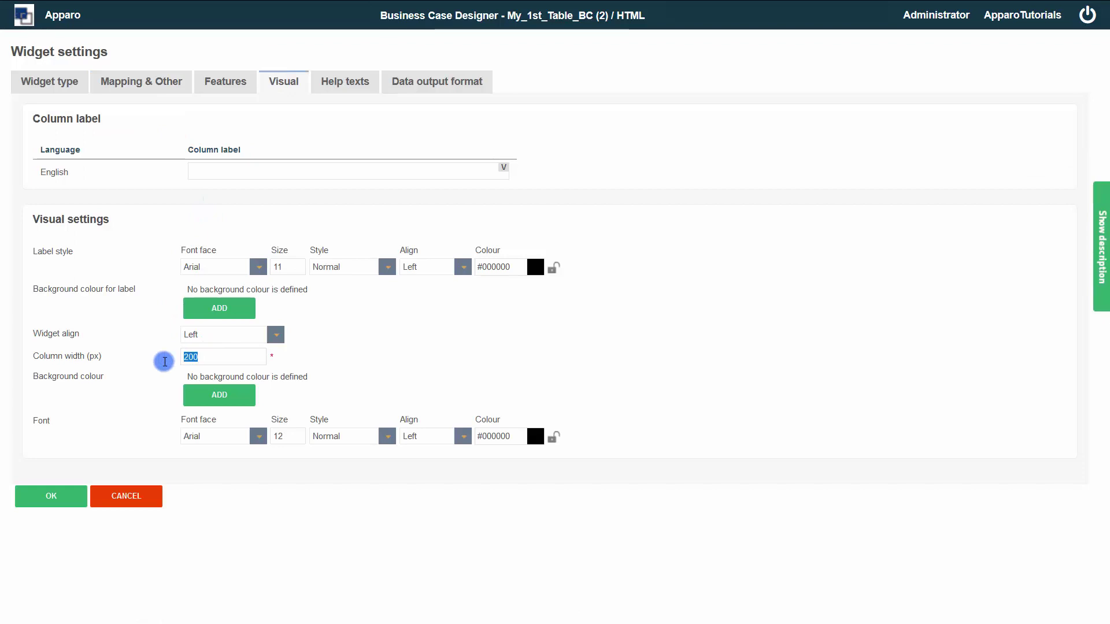
type("20")
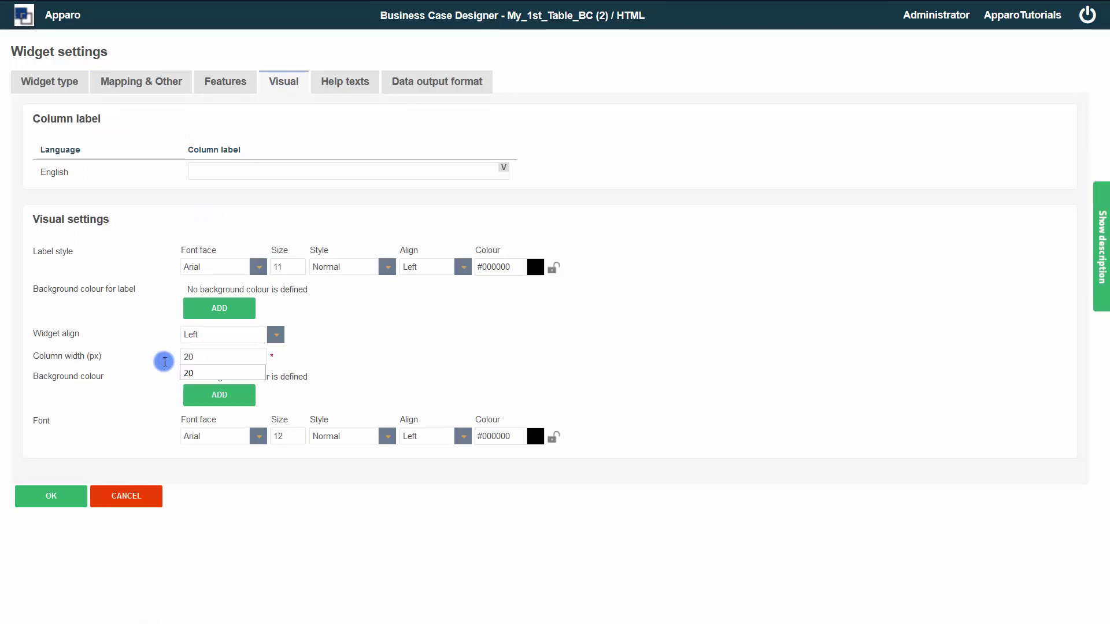
left_click(58, 494)
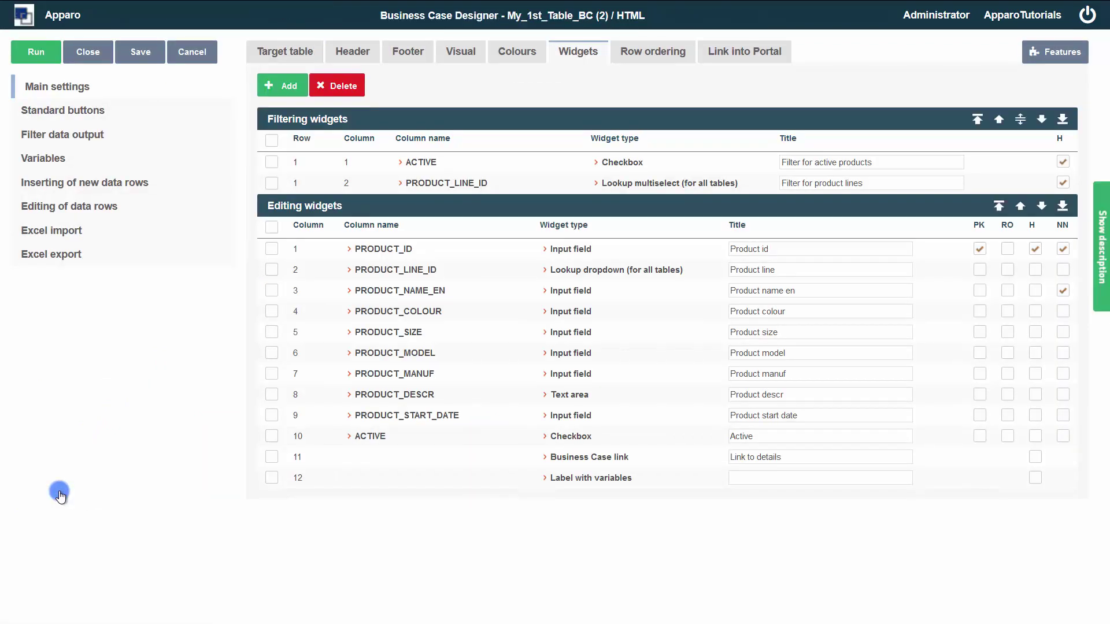
left_click(271, 477)
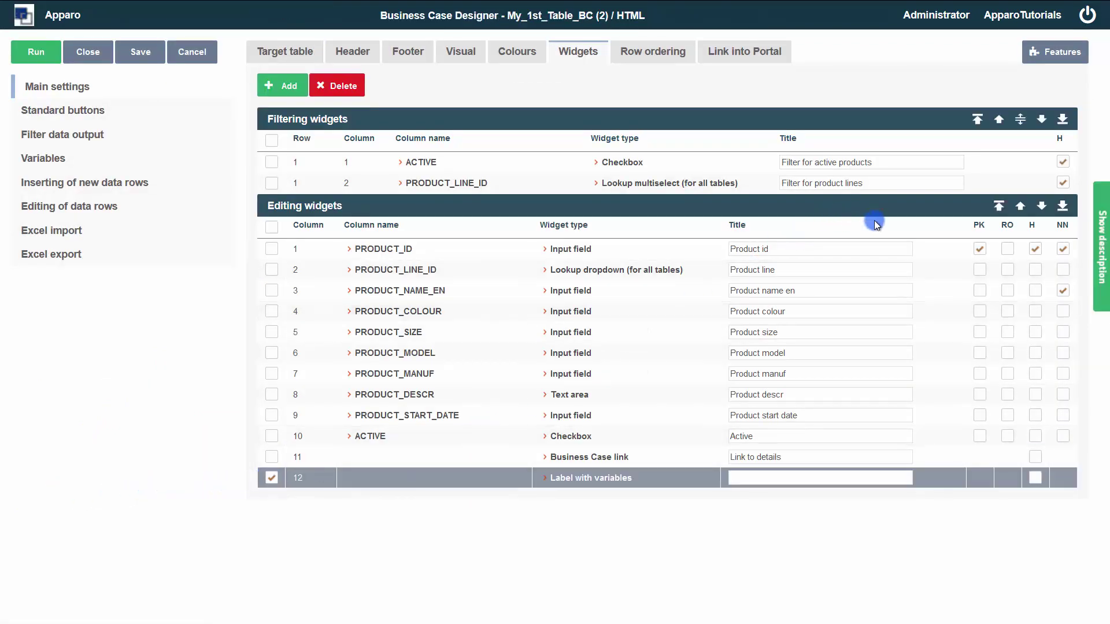
left_click(1003, 206)
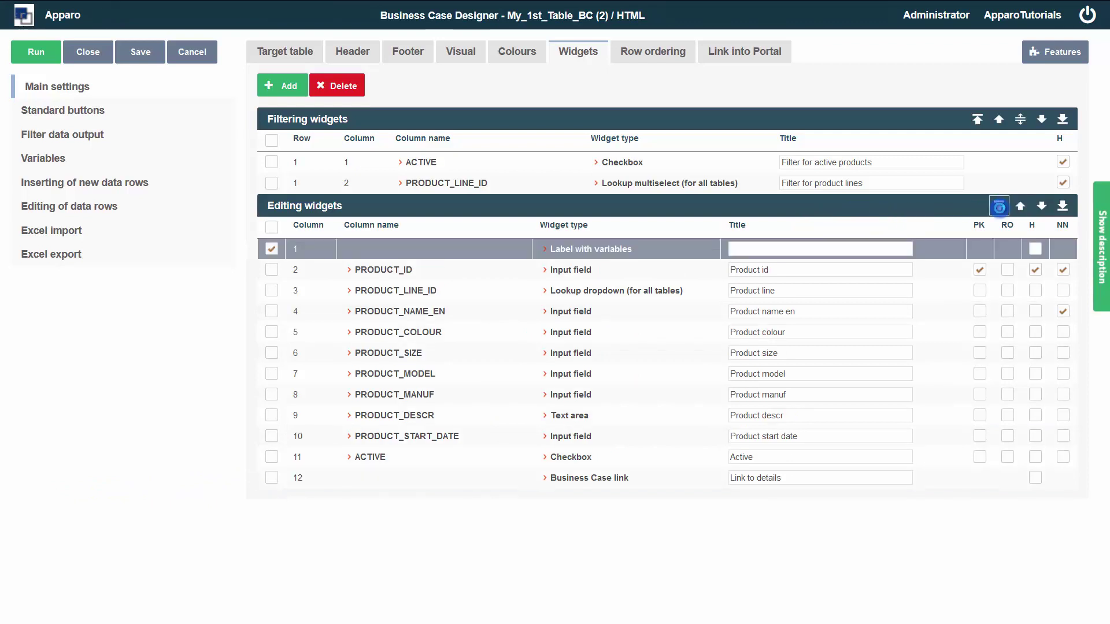
Run the business case to check the question mark icons' tooltips in the data rows, and return to the designer
left_click(45, 50)
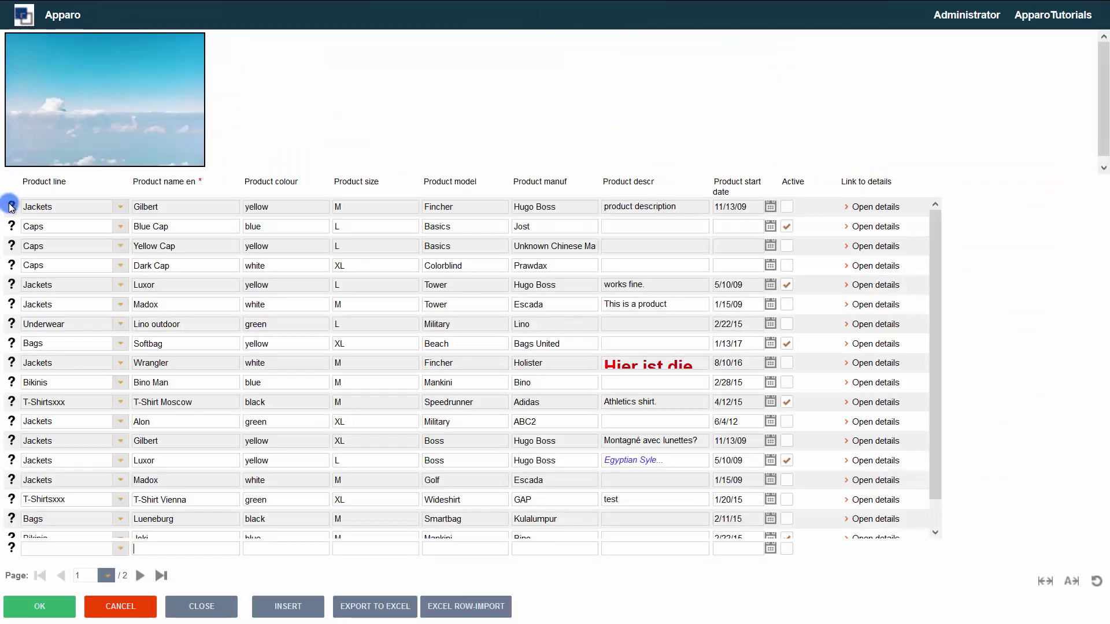
mouse_move(11, 207)
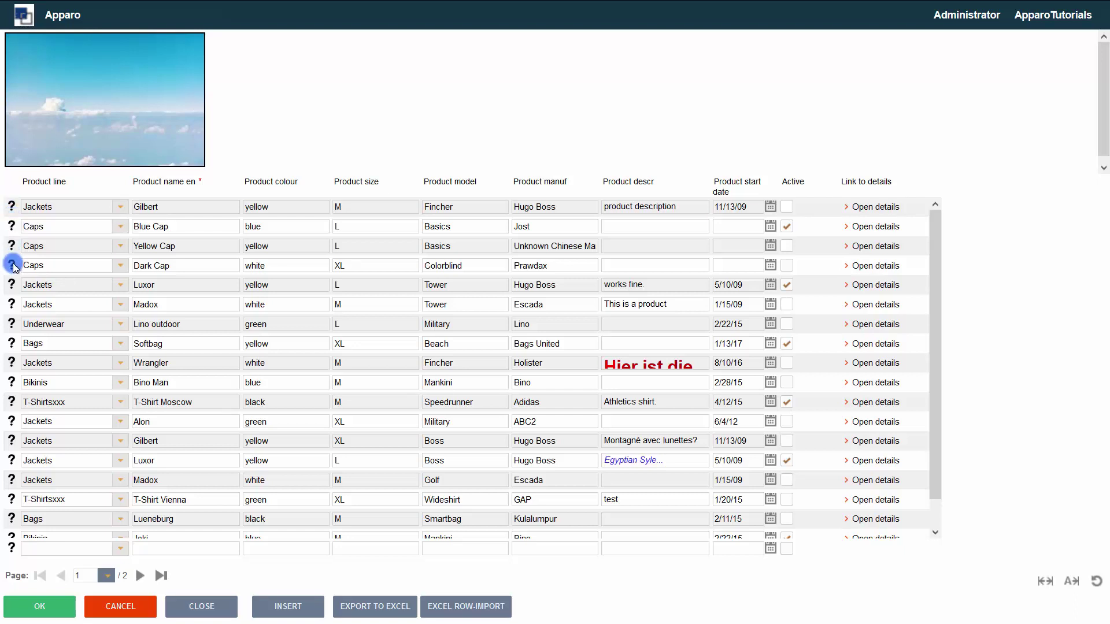
mouse_move(13, 286)
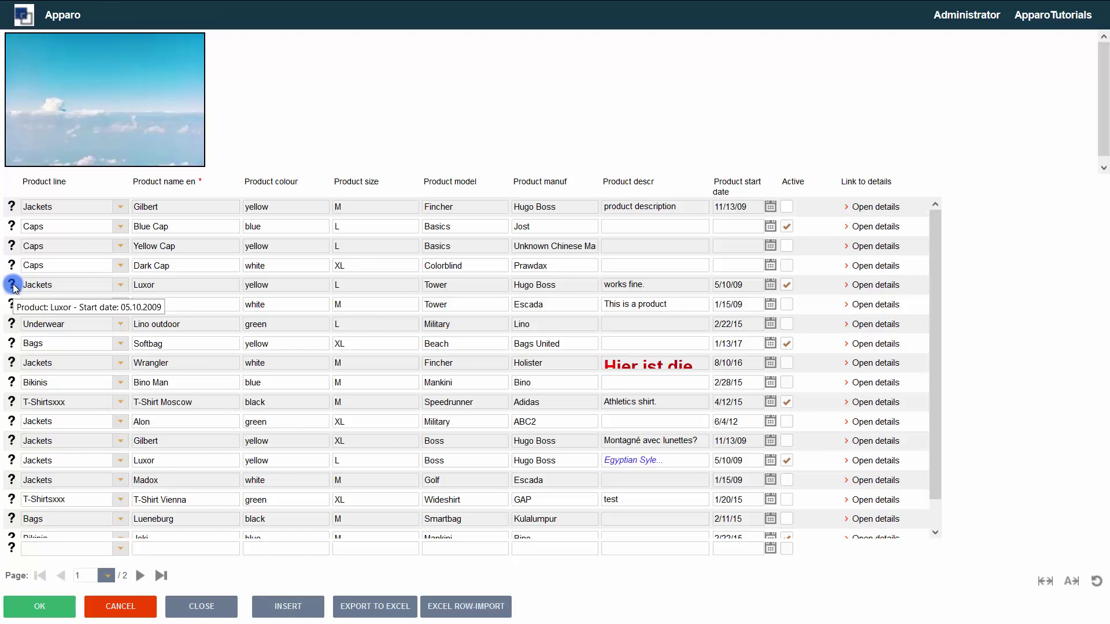
left_click(128, 602)
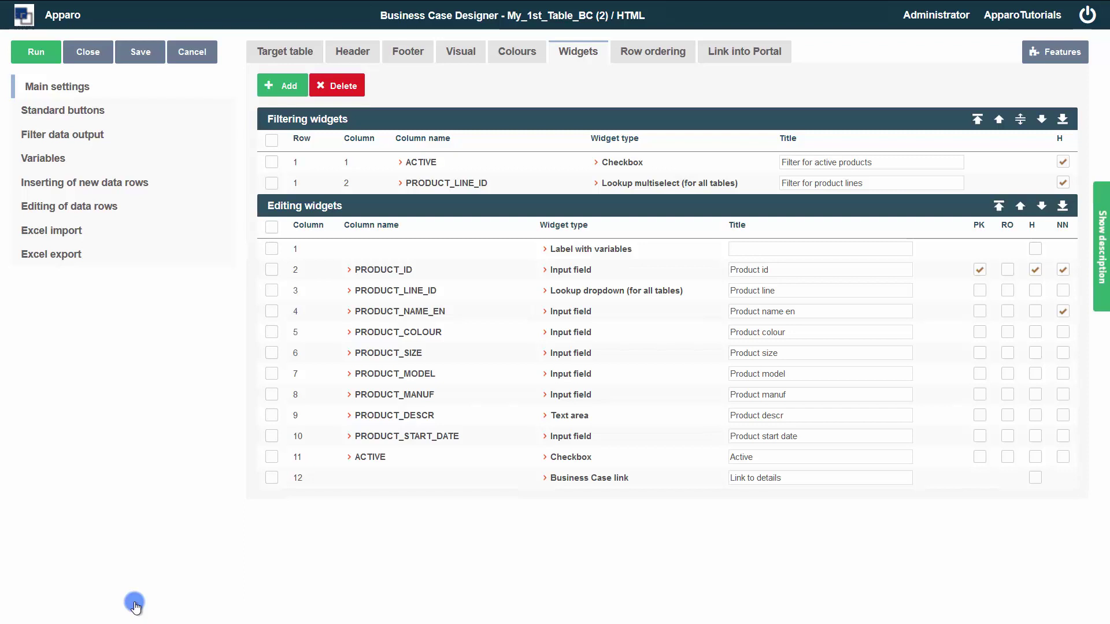
Copy the label widget's image tag from its beginning through the width attribute, leaving out the title, and close the widget settings
left_click(590, 252)
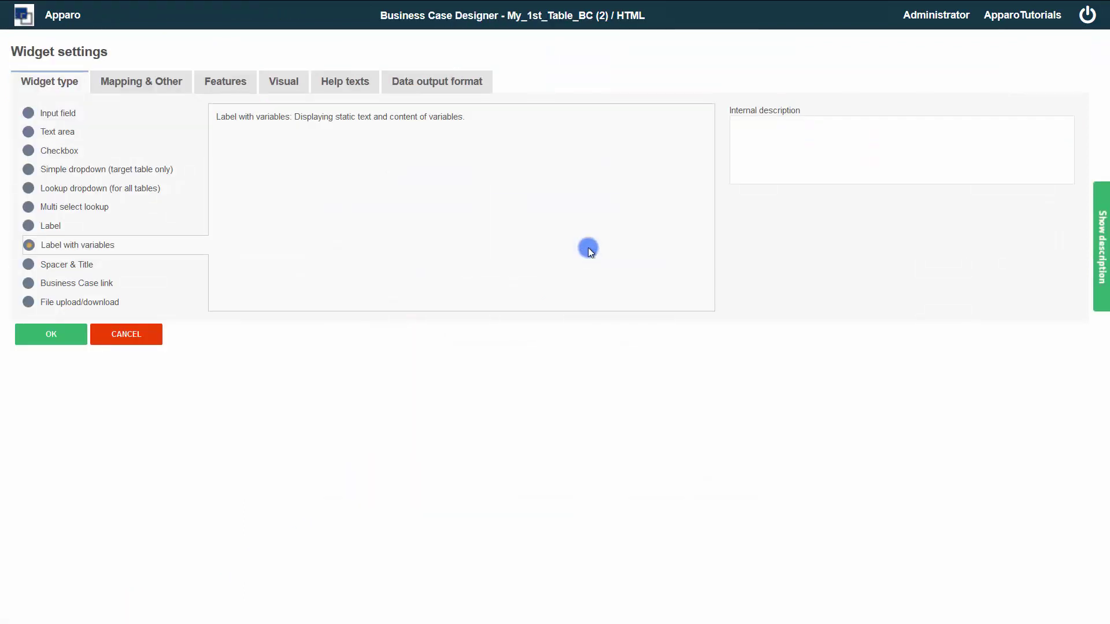
left_click(123, 80)
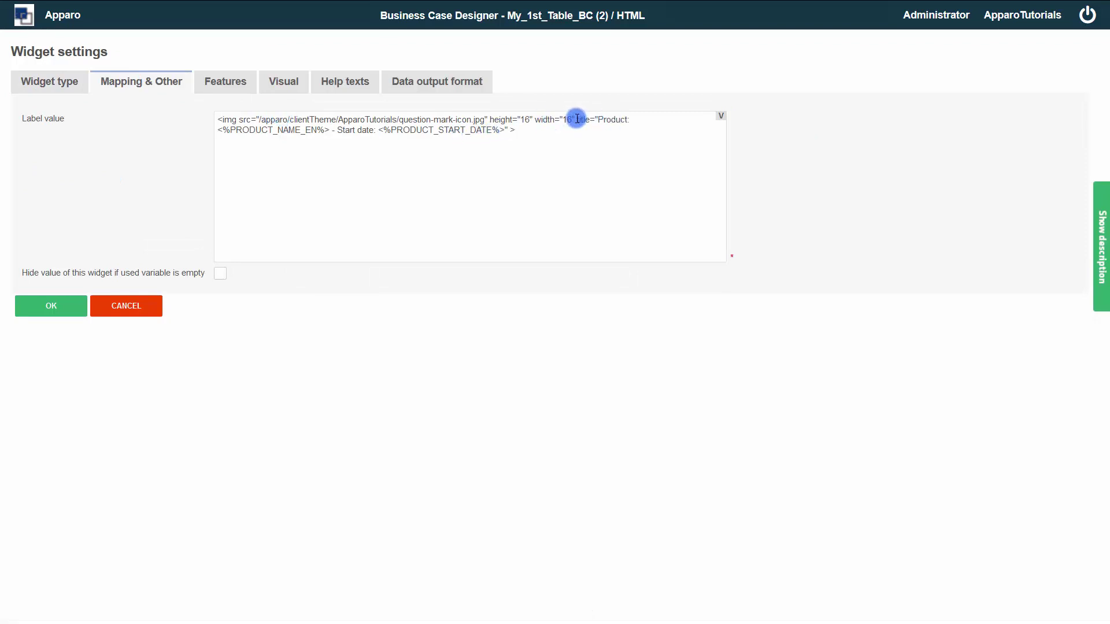
left_click_drag(576, 119, 143, 120)
key("ctrl+c")
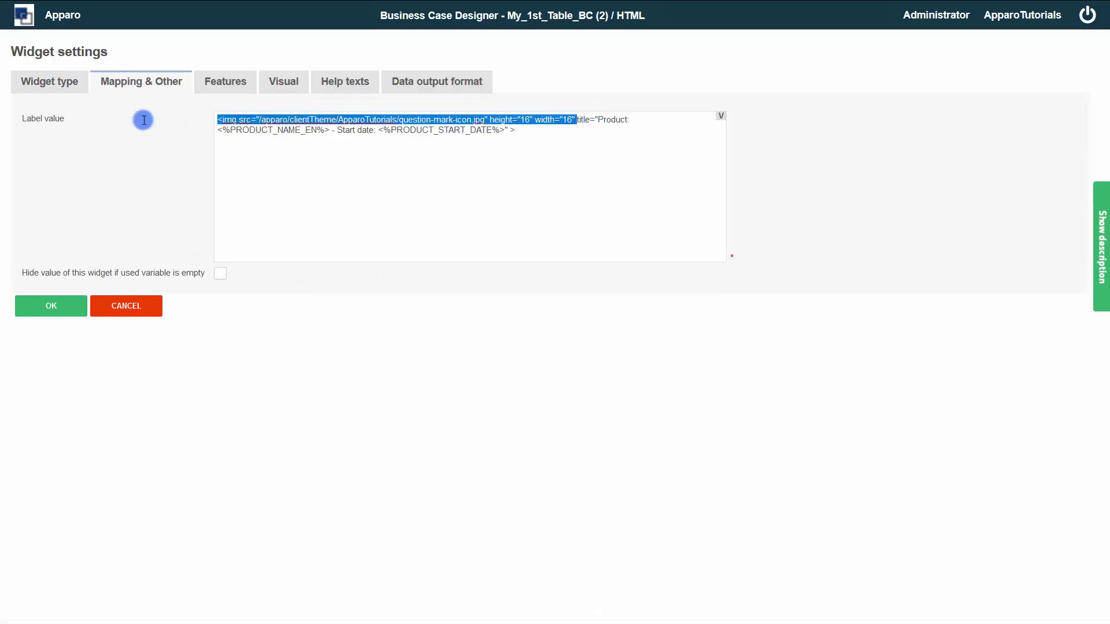
left_click(32, 304)
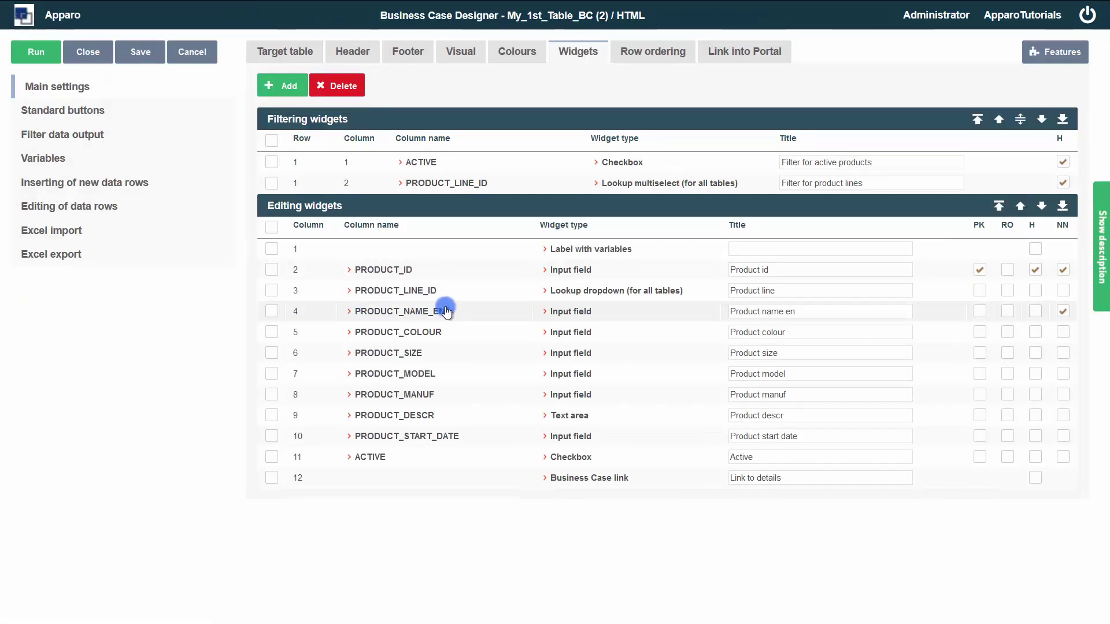
Enable the Widget data calculations feature for the business case and confirm the feature selection
left_click(1064, 58)
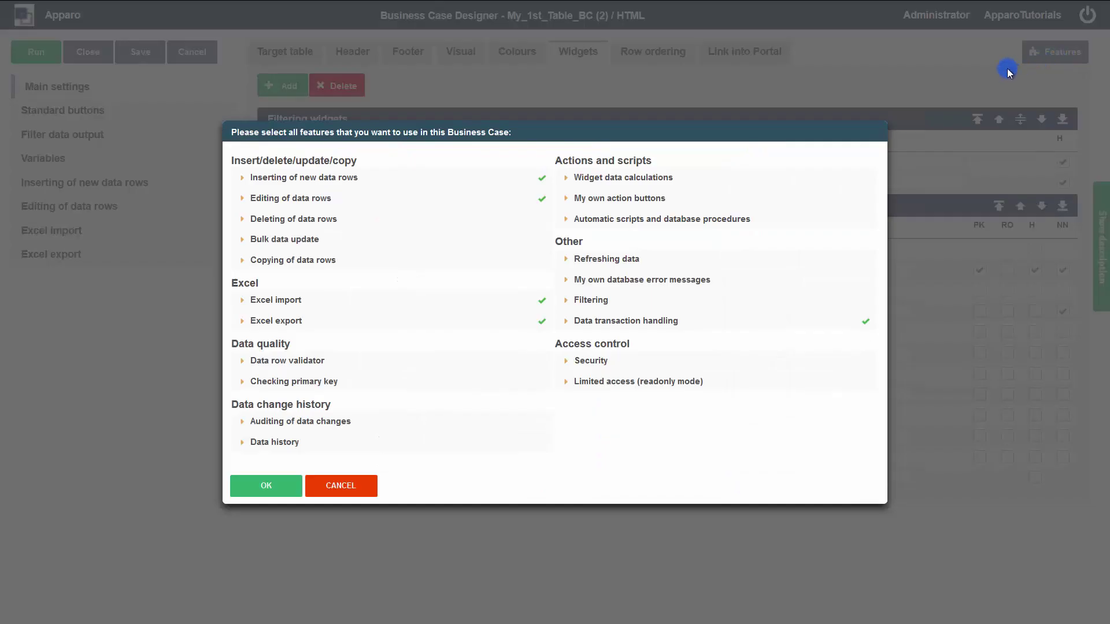
left_click(707, 178)
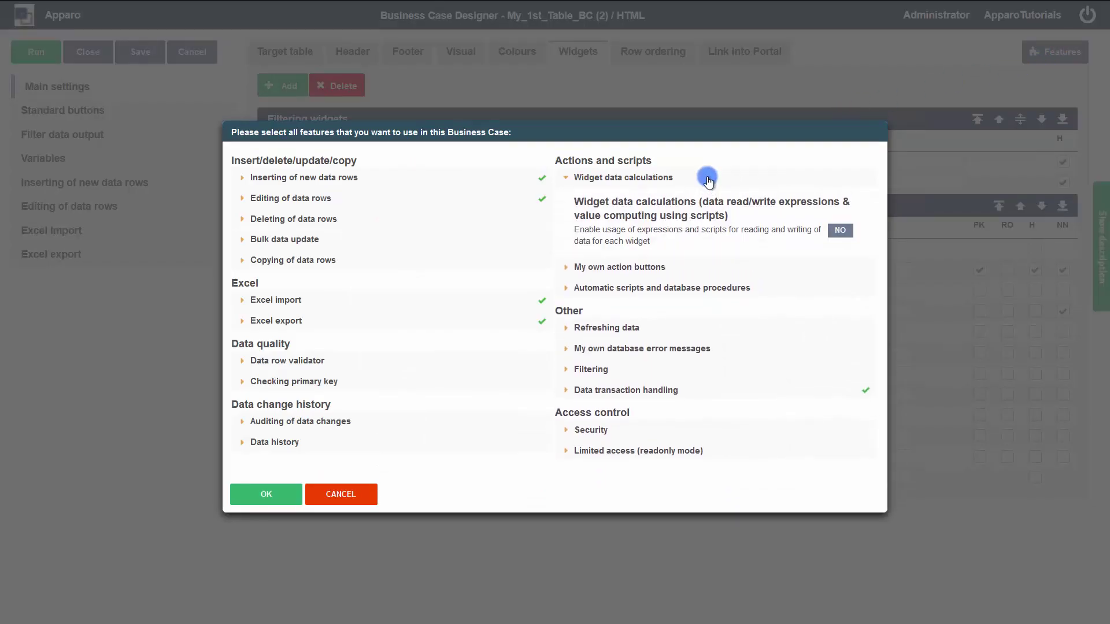
left_click(839, 231)
left_click(269, 494)
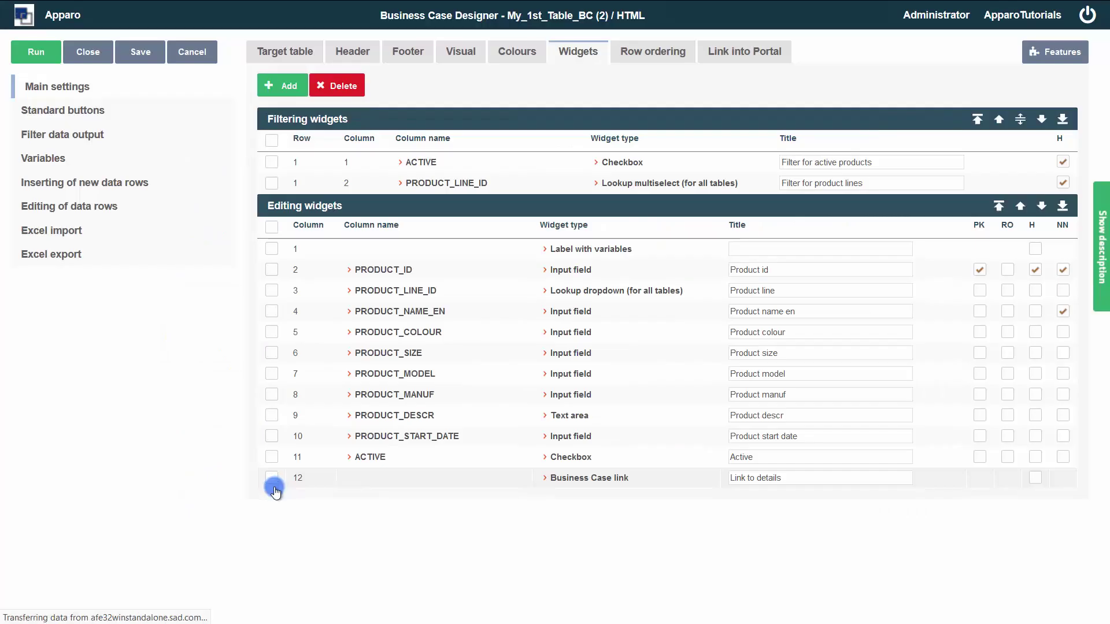
Enable the reading expression for the PRODUCT_LINE_ID editing widget's lookup value column for output and paste the copied image tag into it
left_click(597, 292)
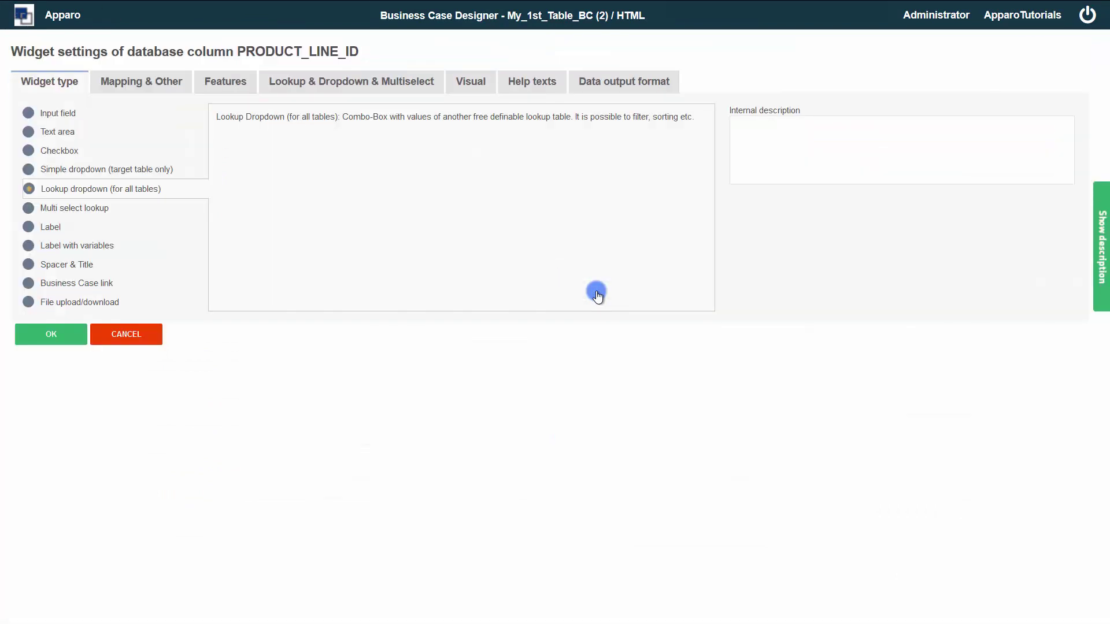
left_click(302, 81)
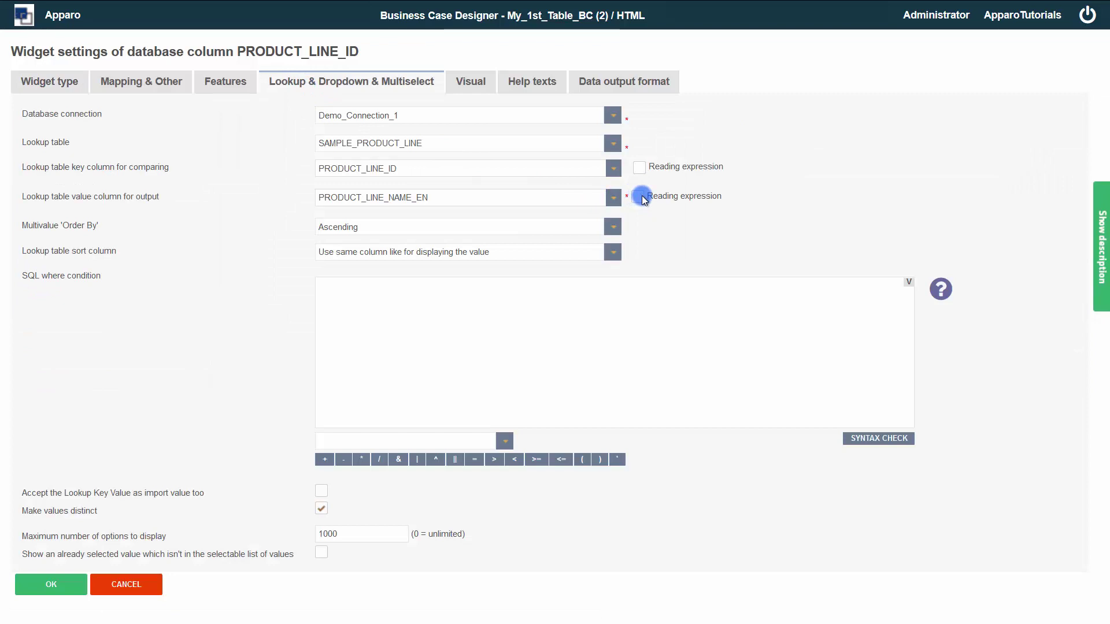
left_click(639, 197)
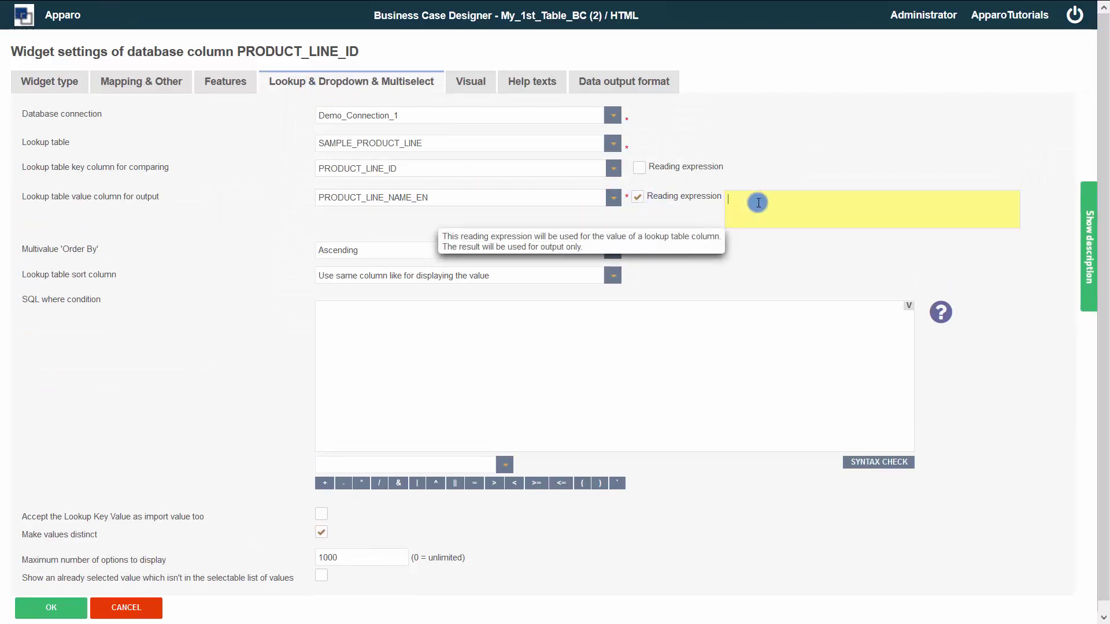
key("ctrl+v")
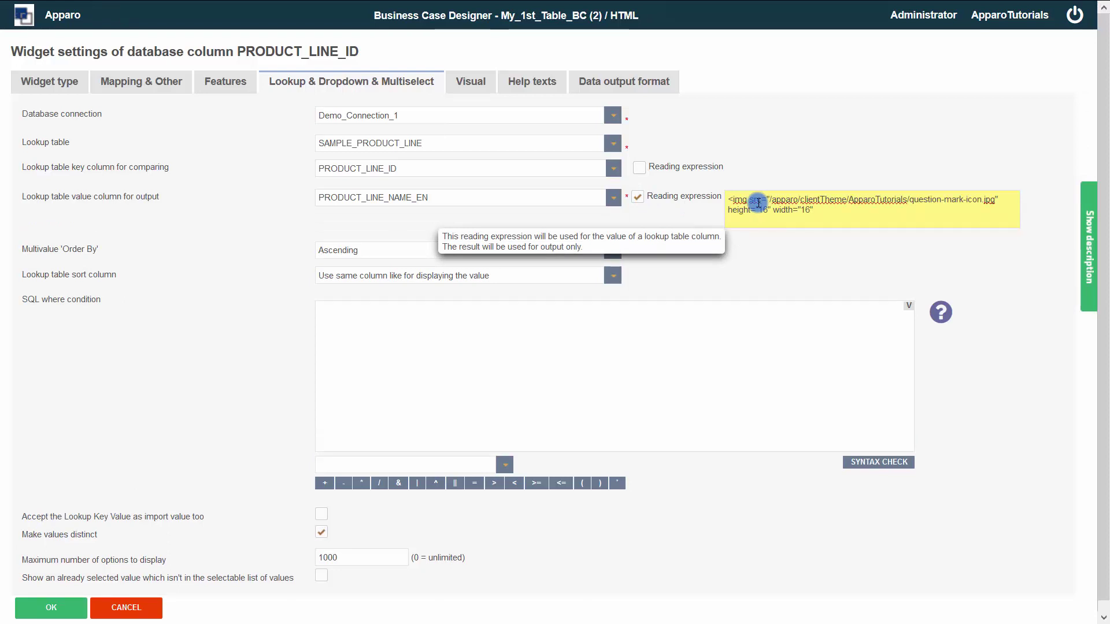
Close the pasted image tag with >, enclose it in single quotes, append || PRODUCT_LINE_NAME_EN and save the widget settings
type("> || PRODUCT_LINE_NAME_EN")
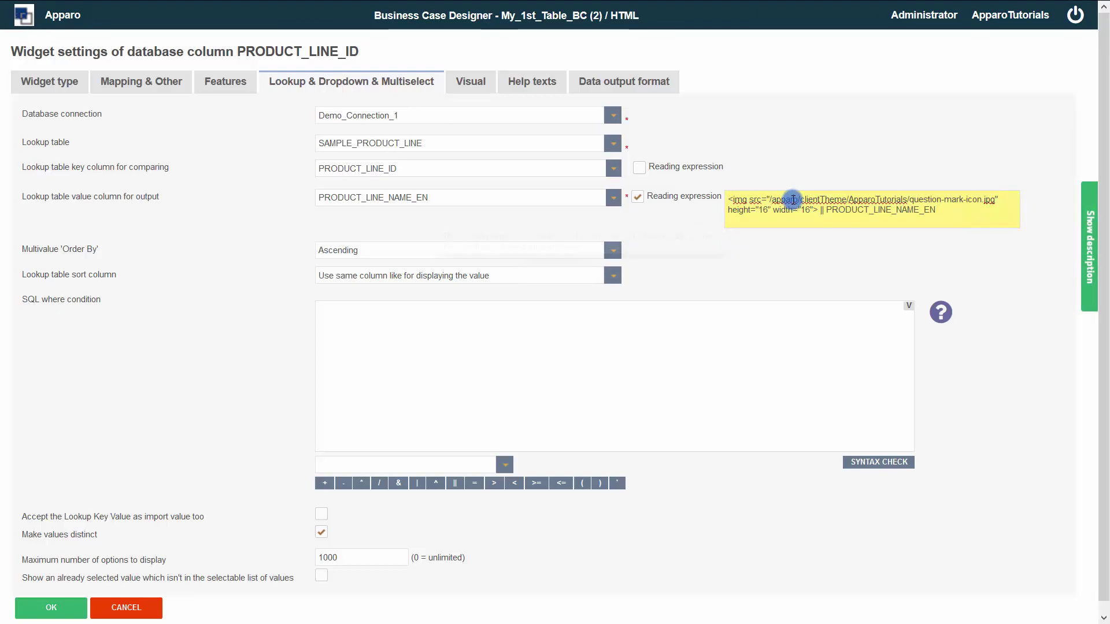
left_click(819, 210)
type("'")
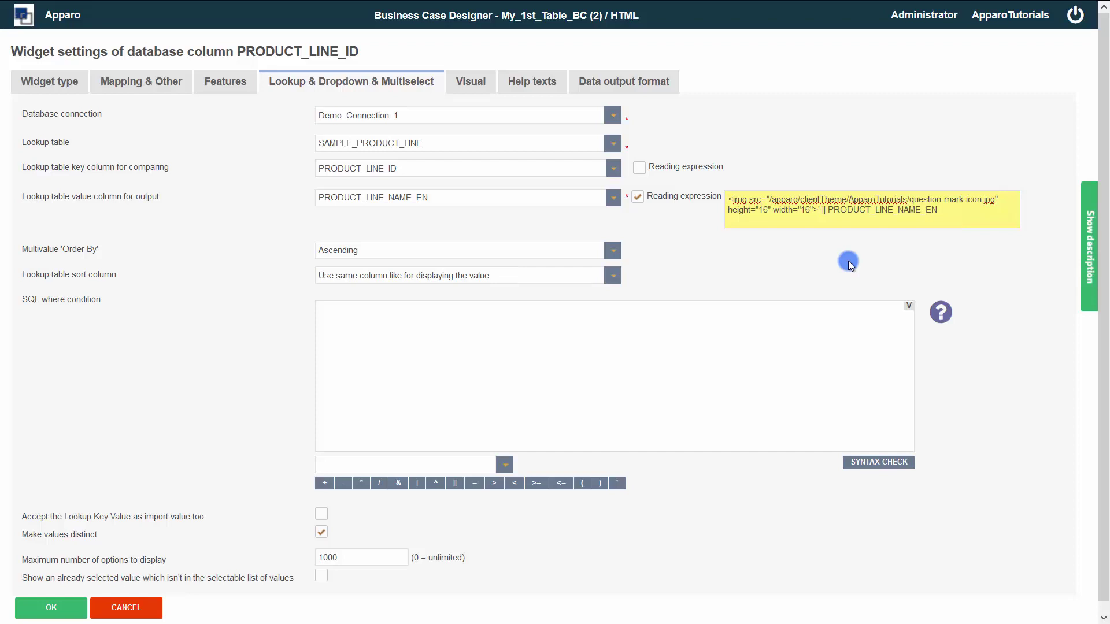
type("'")
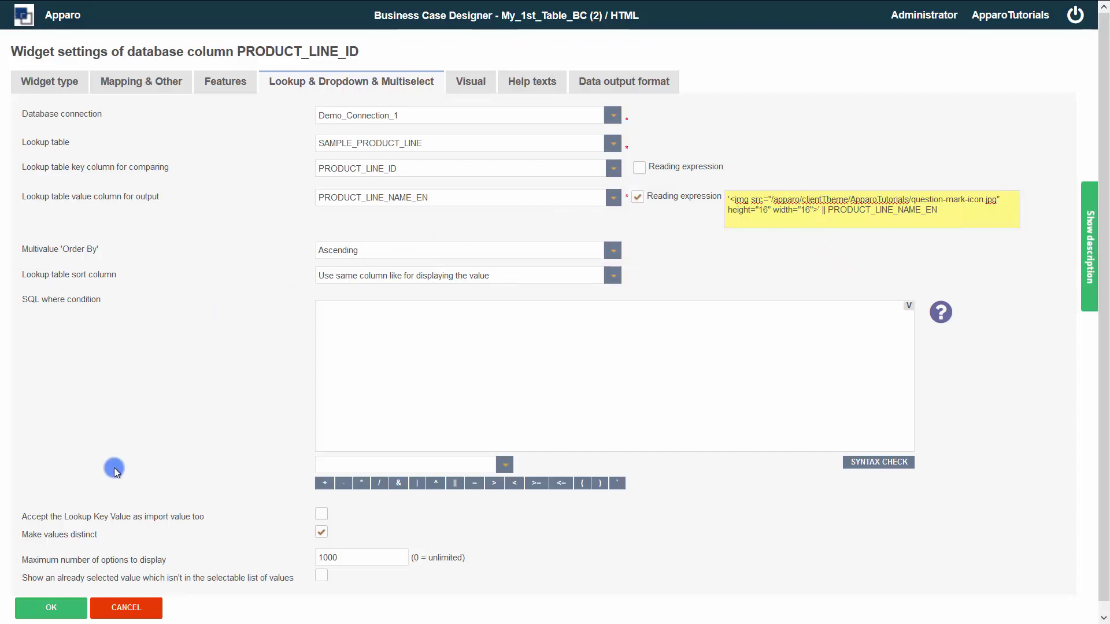
left_click(49, 608)
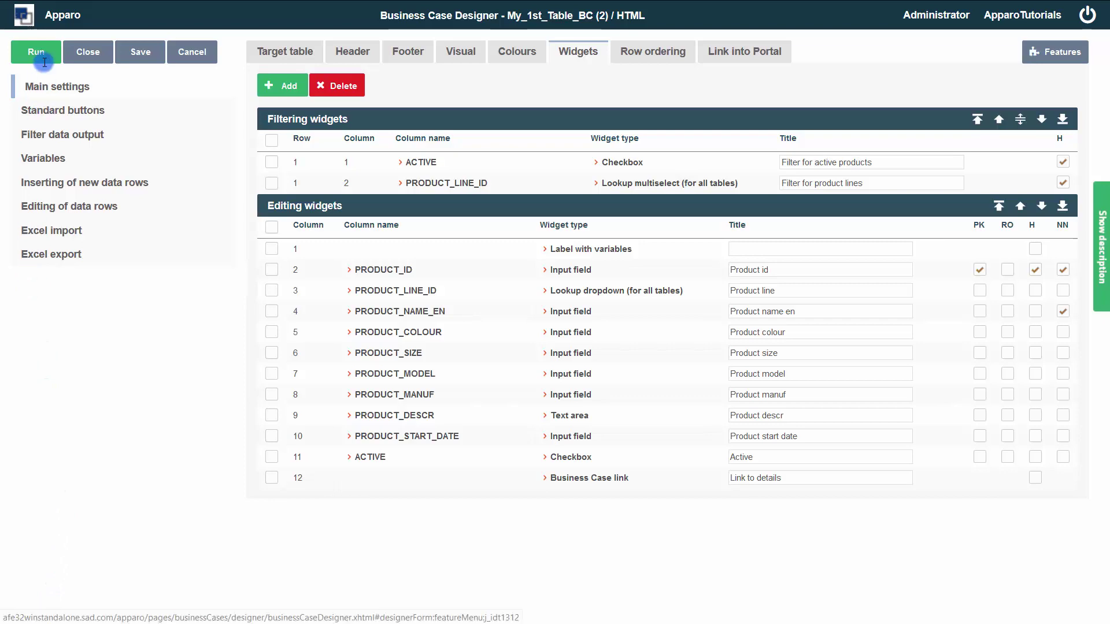
Run the business case and expand the first row's Product line dropdown to check the icons beside its values
left_click(44, 62)
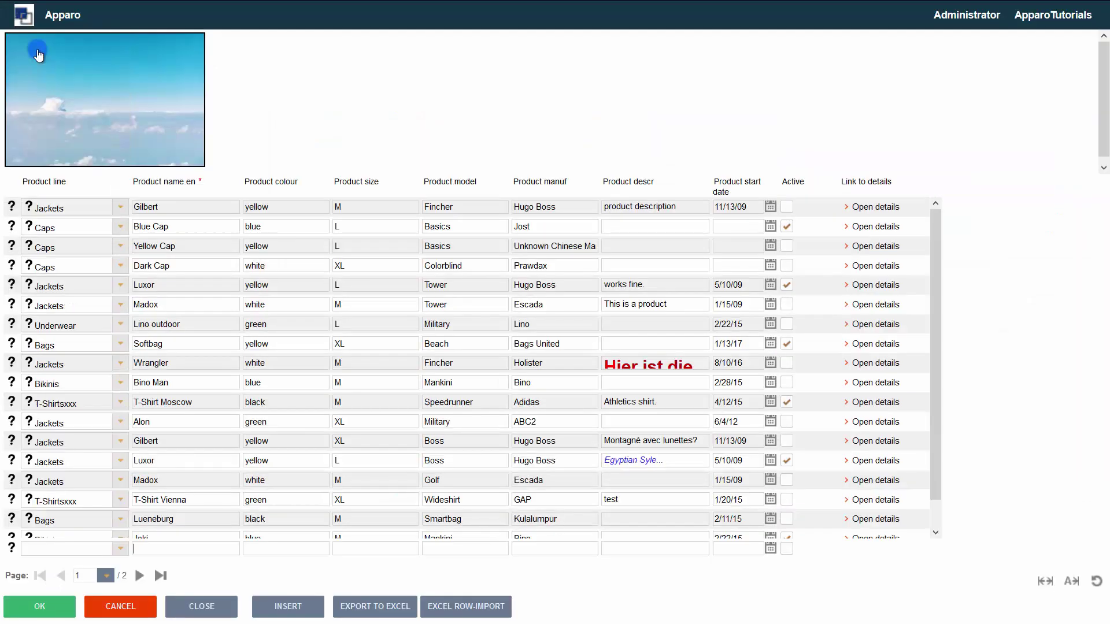
left_click(119, 210)
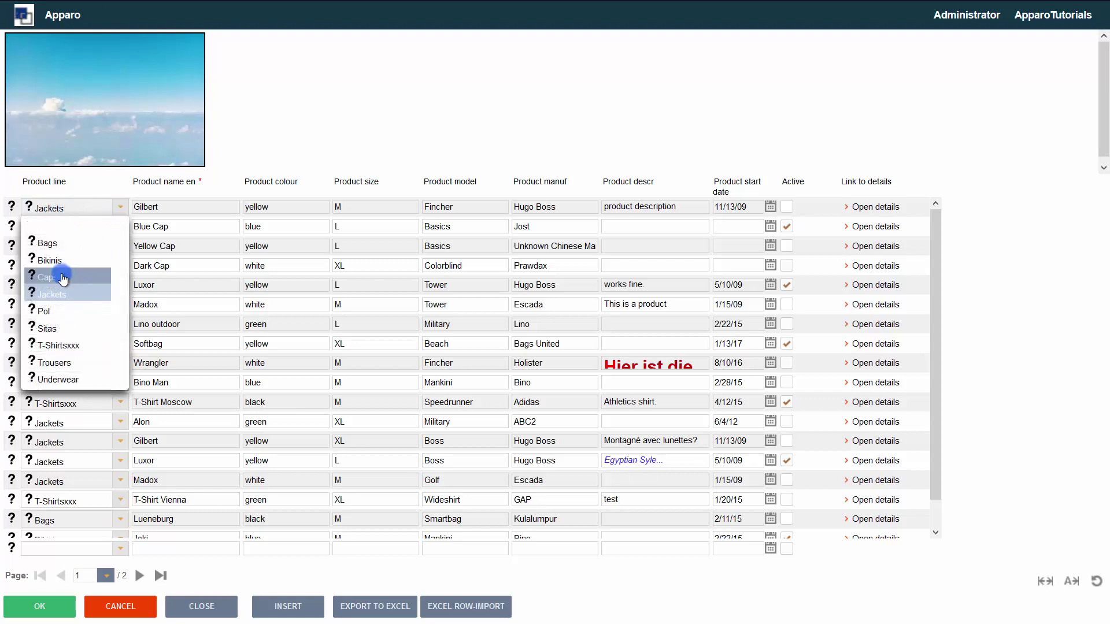